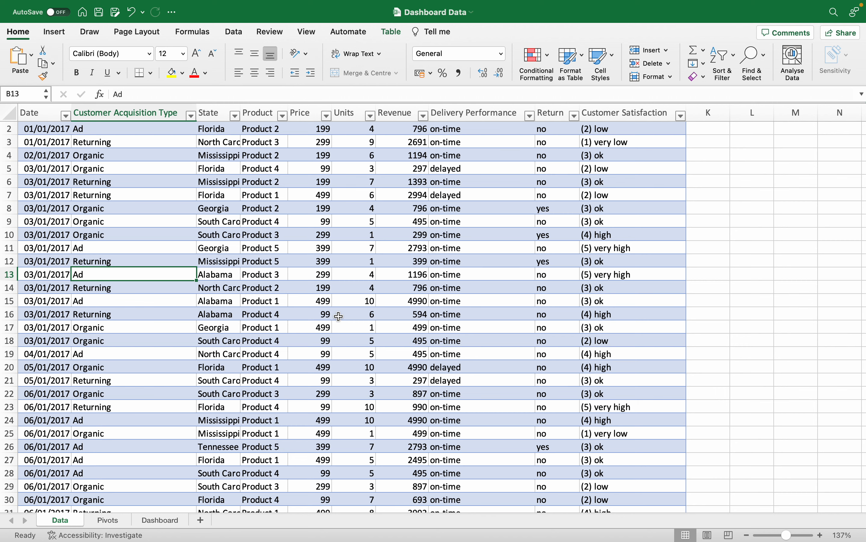
Look through the columns and records of the sales table on the Data sheet.
{"action": "scroll", "coordinate": [490, 159], "scroll_direction": "down", "scroll_amount": 2}
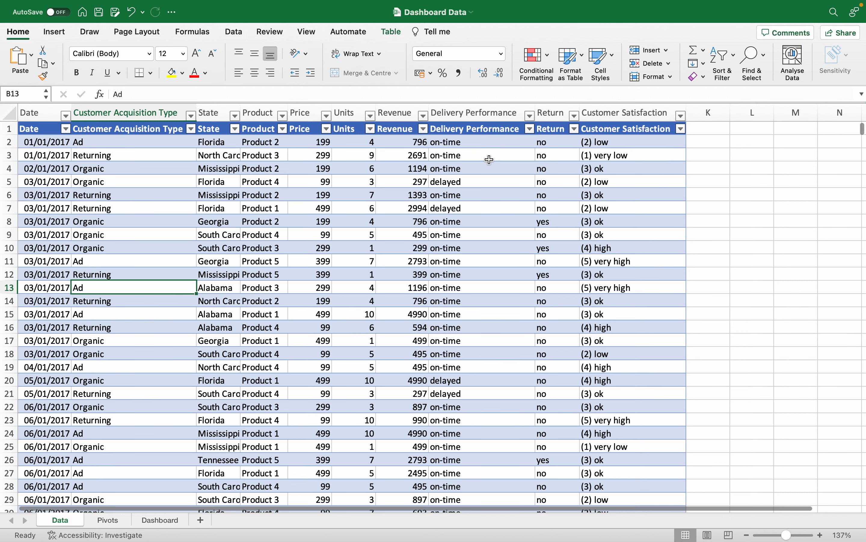
{"action": "scroll", "coordinate": [490, 159], "scroll_direction": "up", "scroll_amount": 1}
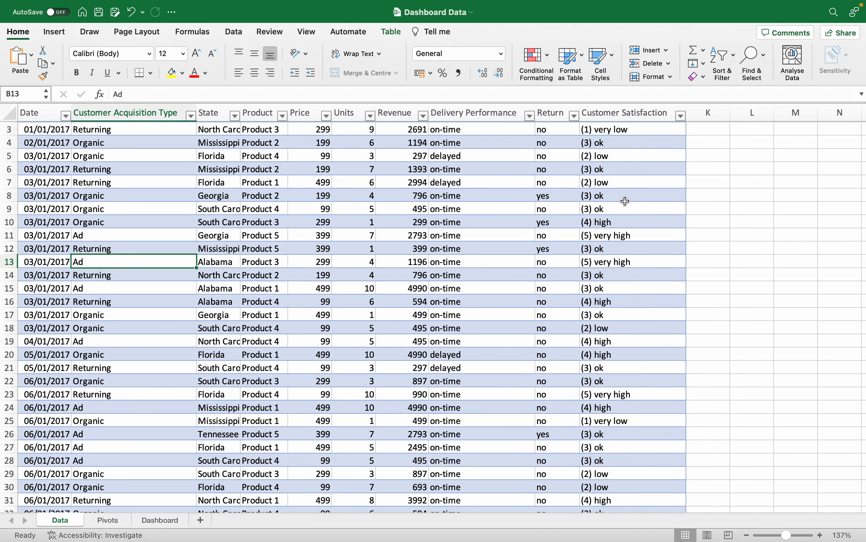
{"action": "scroll", "coordinate": [505, 237], "scroll_direction": "down", "scroll_amount": 1}
{"action": "scroll", "coordinate": [505, 238], "scroll_direction": "up", "scroll_amount": 2}
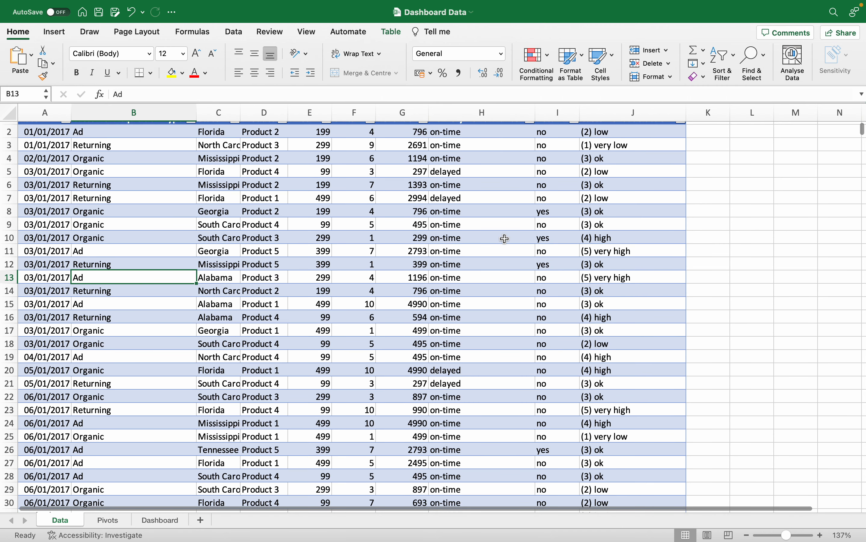
{"action": "scroll", "coordinate": [505, 238], "scroll_direction": "down", "scroll_amount": 1}
{"action": "scroll", "coordinate": [506, 237], "scroll_direction": "up", "scroll_amount": 2}
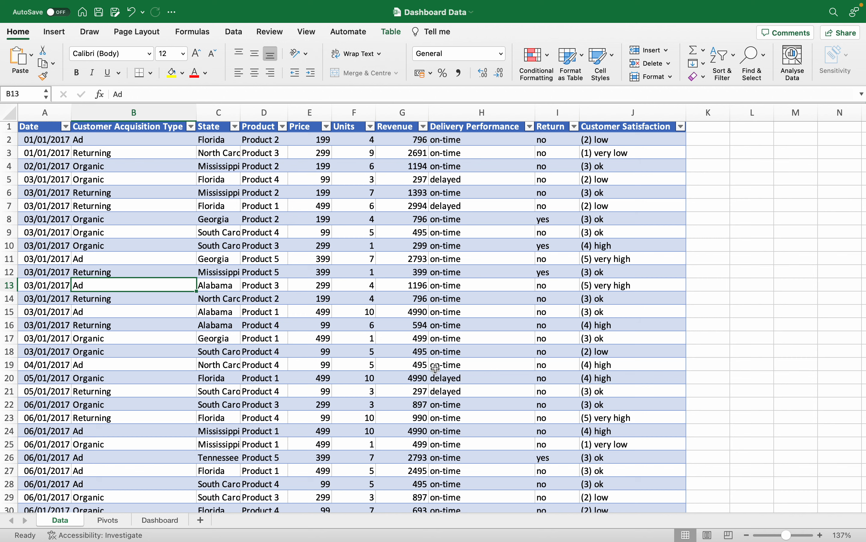
On the Pivots sheet, copy the revenue-by-state pivot table in A20:B28 and paste it at cell A31.
{"action": "left_click", "coordinate": [108, 522]}
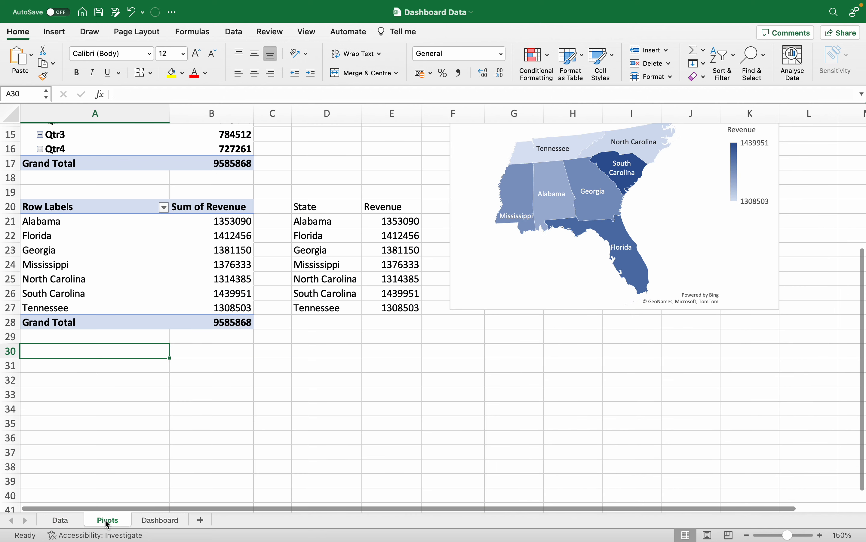
{"action": "left_click_drag", "start_coordinate": [45, 208], "coordinate": [200, 321]}
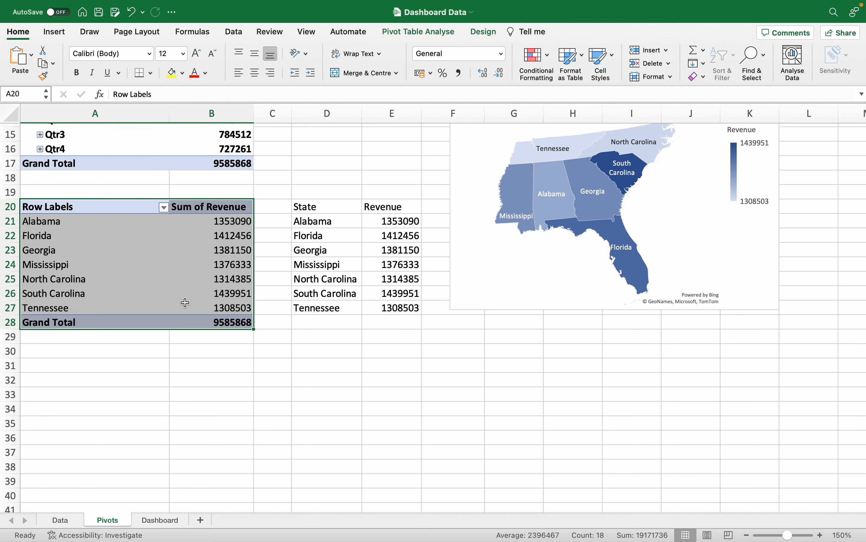
{"action": "right_click", "coordinate": [158, 250]}
{"action": "left_click", "coordinate": [184, 260]}
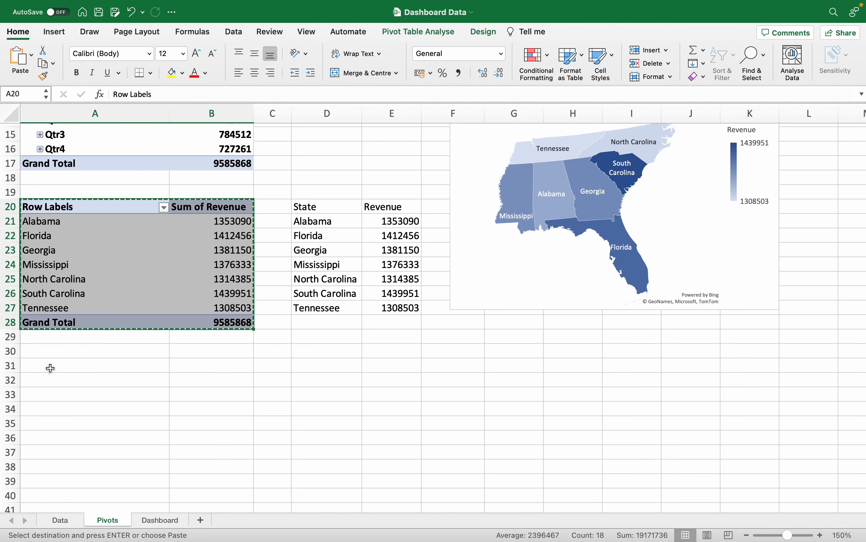
{"action": "left_click", "coordinate": [43, 364]}
{"action": "key", "text": "Return"}
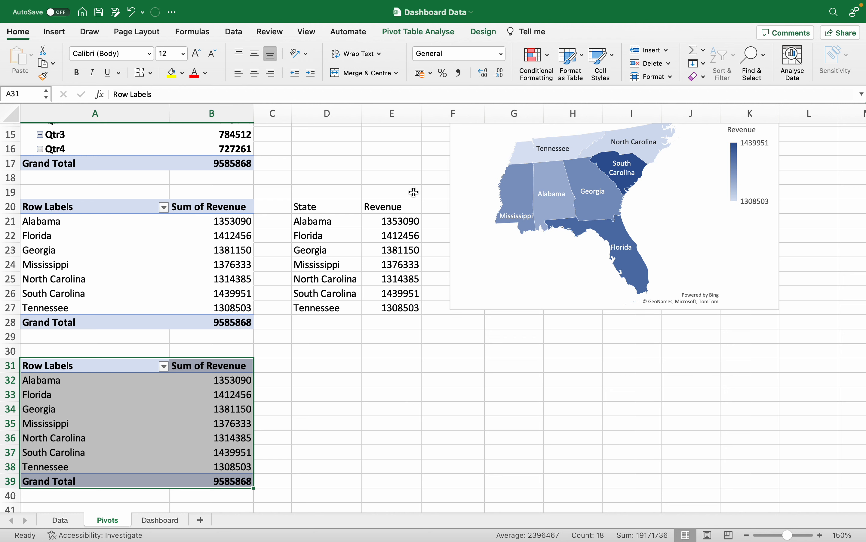
Show the field list for the copied pivot table and remove its State and Revenue fields.
{"action": "left_click", "coordinate": [425, 33]}
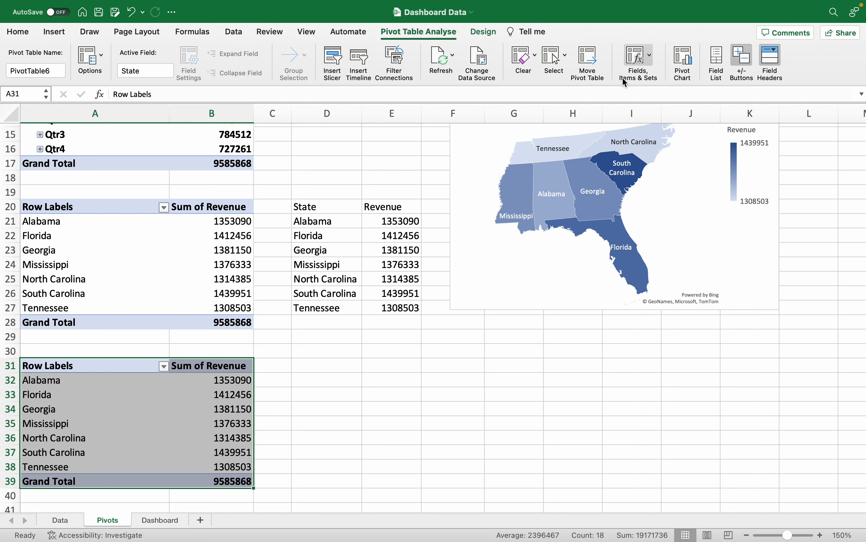
{"action": "left_click", "coordinate": [717, 59]}
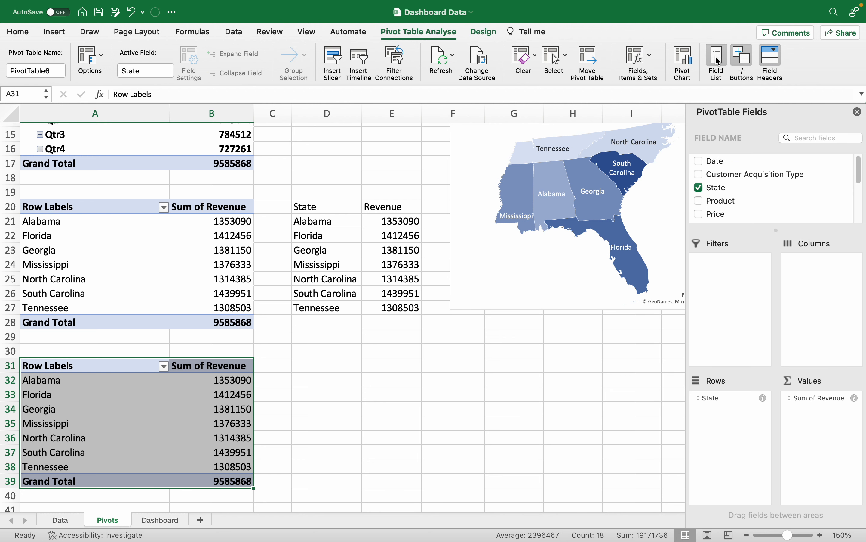
{"action": "left_click", "coordinate": [700, 188]}
{"action": "left_click_drag", "start_coordinate": [860, 172], "coordinate": [863, 208]}
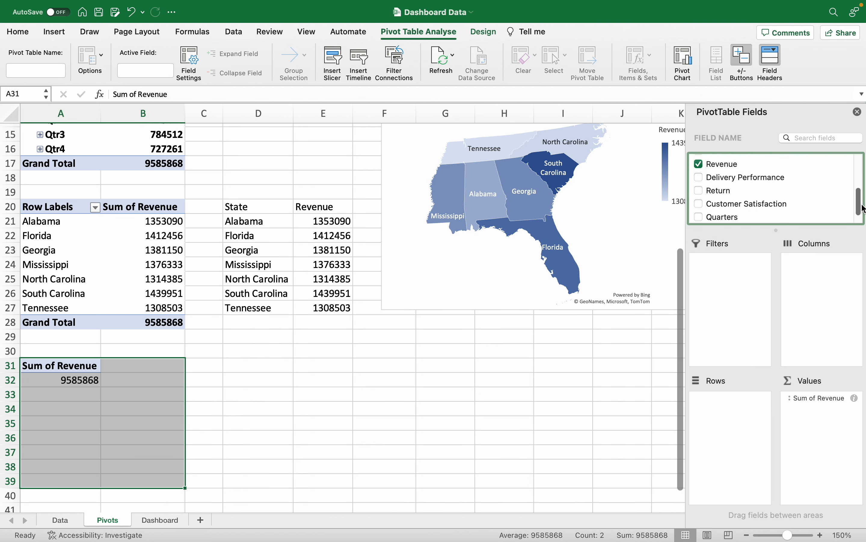
{"action": "left_click", "coordinate": [700, 165]}
{"action": "left_click_drag", "start_coordinate": [861, 207], "coordinate": [864, 161]}
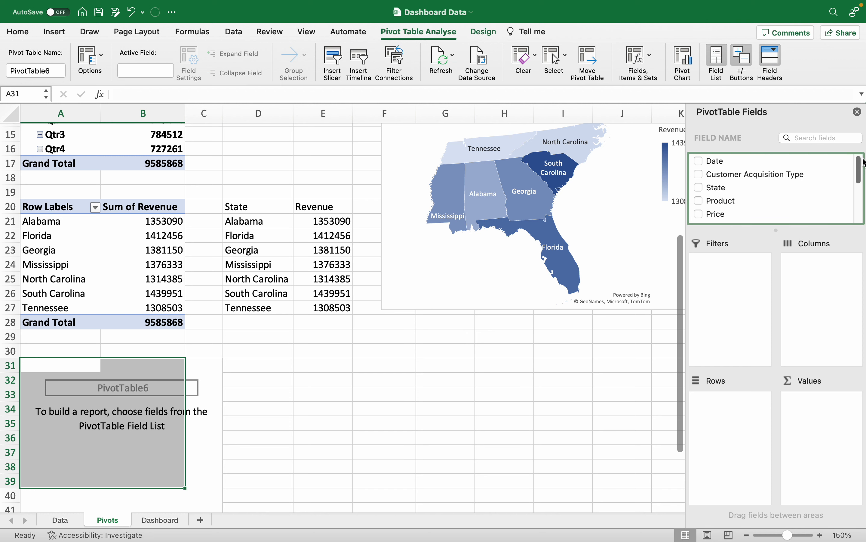
Add Delivery Performance to the empty pivot table as both the row field and a counted value.
{"action": "left_click_drag", "start_coordinate": [864, 163], "coordinate": [862, 199]}
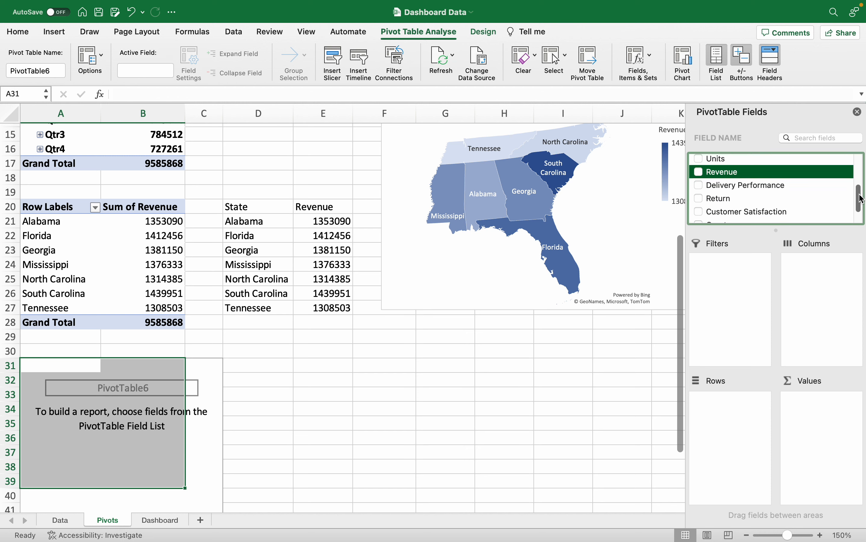
{"action": "left_click", "coordinate": [757, 182]}
{"action": "left_click_drag", "start_coordinate": [762, 187], "coordinate": [732, 416]}
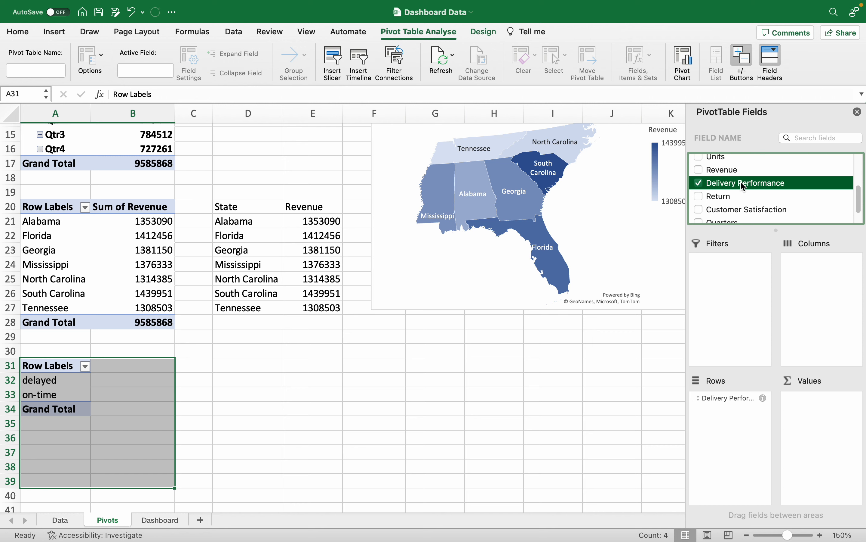
{"action": "left_click_drag", "start_coordinate": [741, 184], "coordinate": [825, 404]}
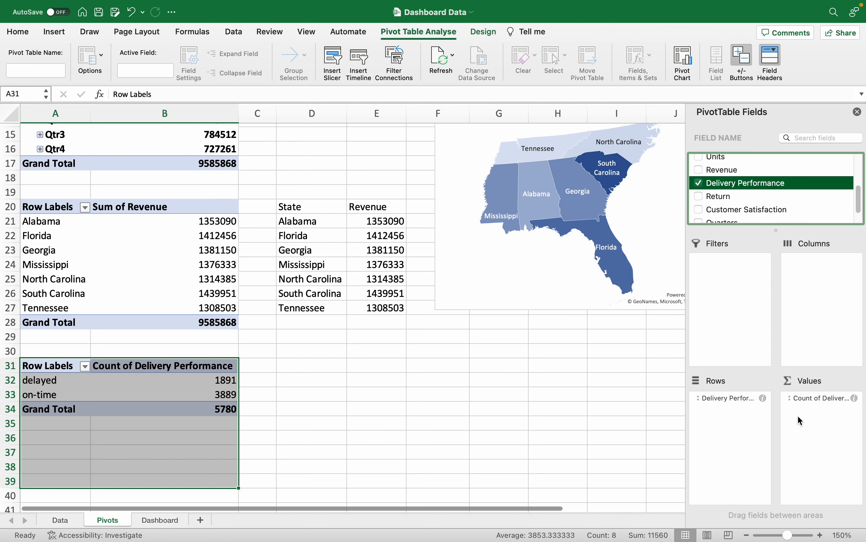
Display the Delivery Performance counts as % of Grand Total.
{"action": "left_click", "coordinate": [213, 381]}
{"action": "right_click", "coordinate": [213, 382]}
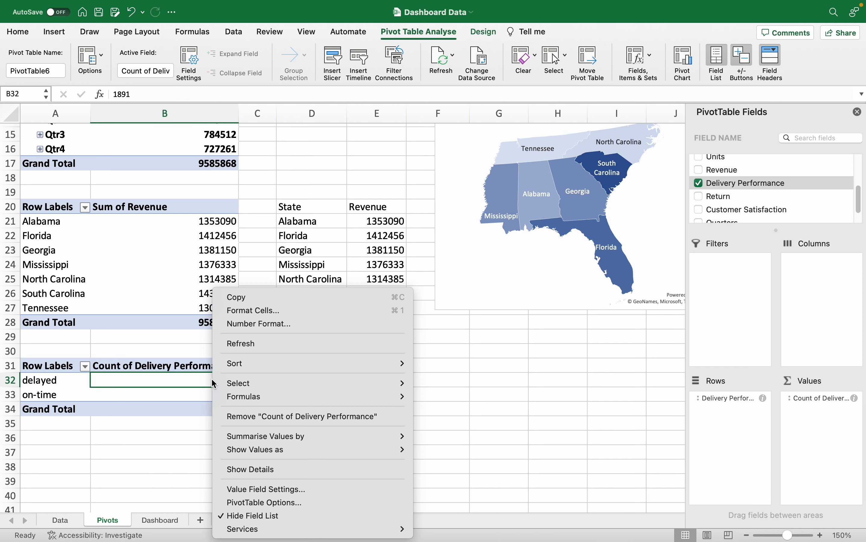
{"action": "mouse_move", "coordinate": [354, 451]}
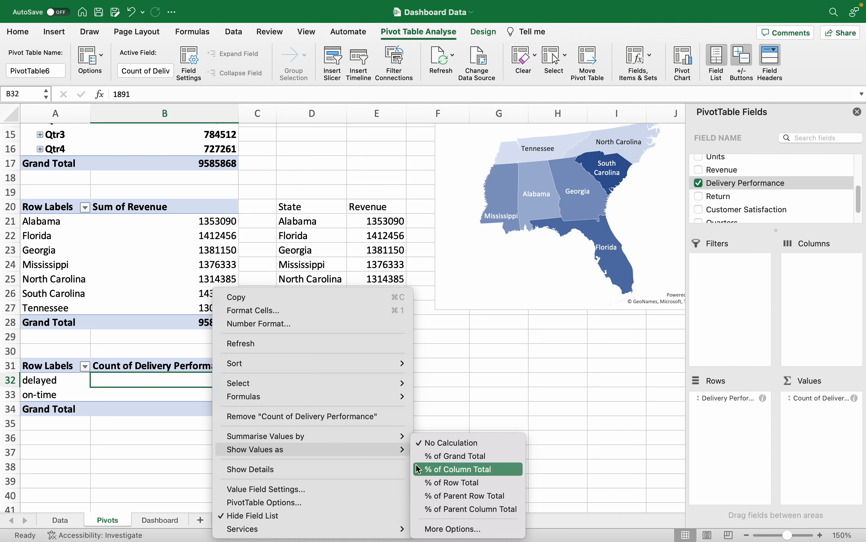
{"action": "left_click", "coordinate": [446, 459]}
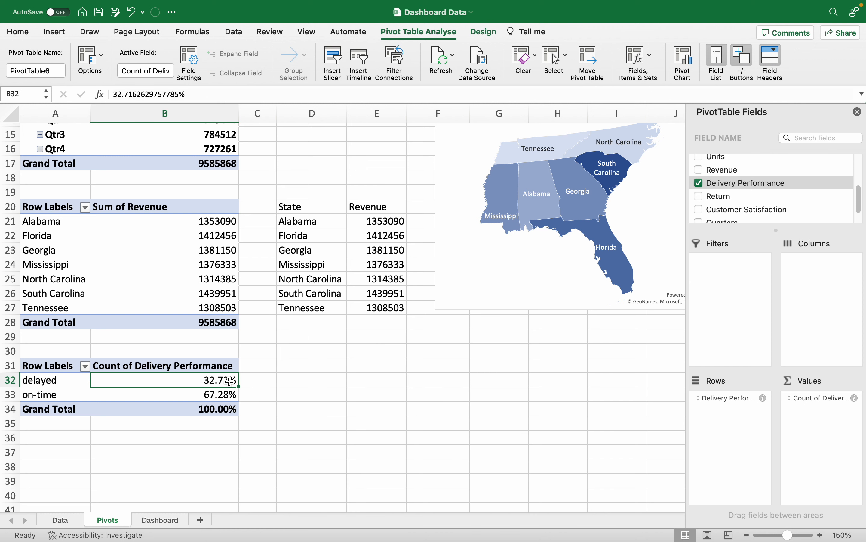
Reduce the percentages in B32:B34 to zero decimal places.
{"action": "left_click_drag", "start_coordinate": [230, 380], "coordinate": [228, 409]}
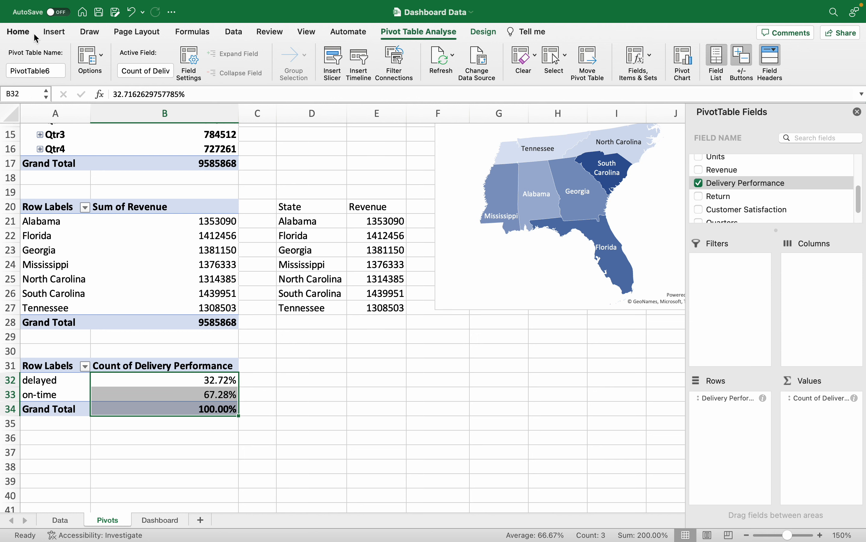
{"action": "left_click", "coordinate": [18, 32]}
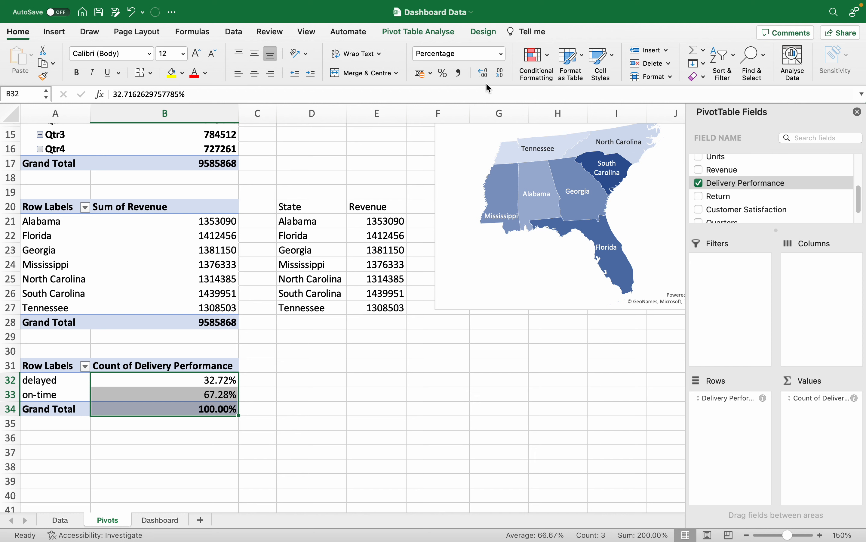
{"action": "left_click", "coordinate": [499, 74]}
{"action": "left_click", "coordinate": [499, 75]}
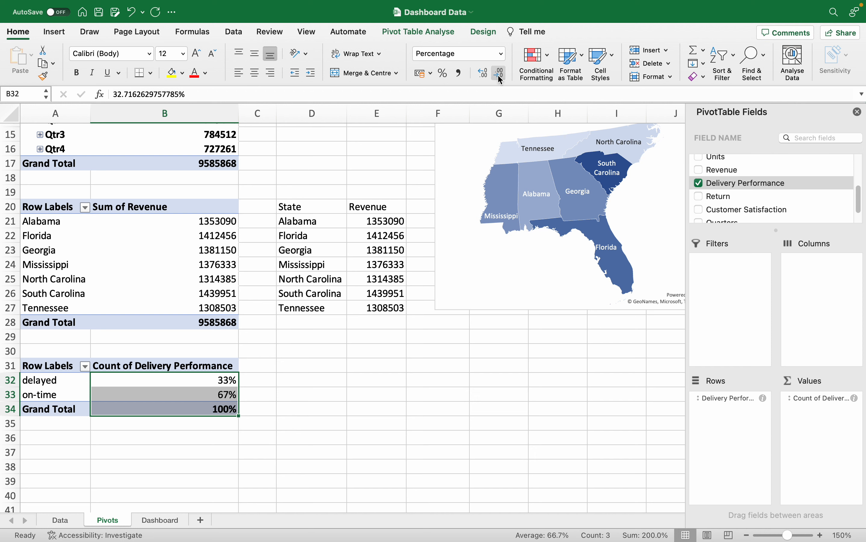
{"action": "left_click", "coordinate": [180, 438]}
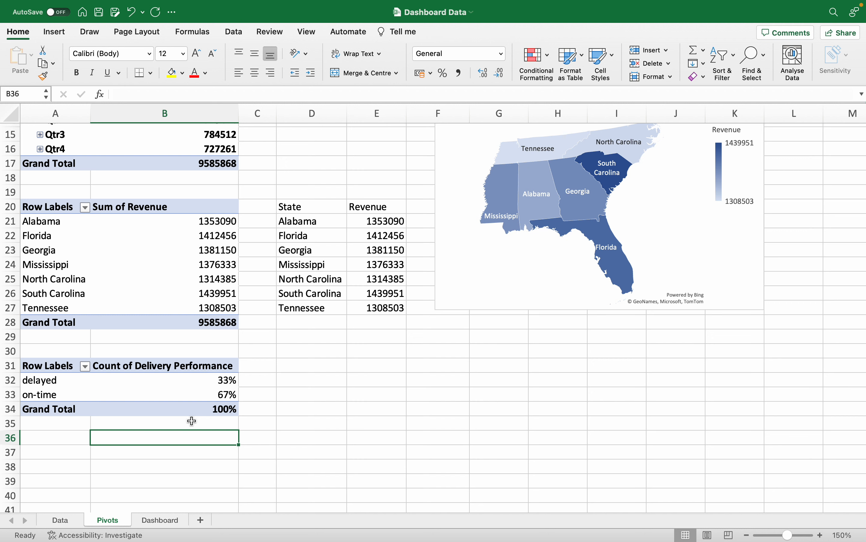
Insert a pivot chart from the Delivery Performance pivot table and place it beside that table, below the map.
{"action": "left_click", "coordinate": [159, 383]}
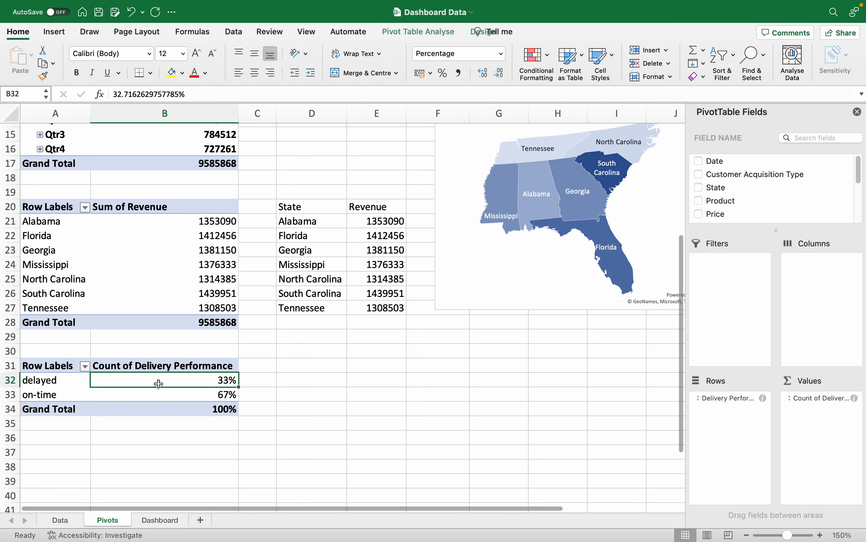
{"action": "left_click", "coordinate": [437, 33]}
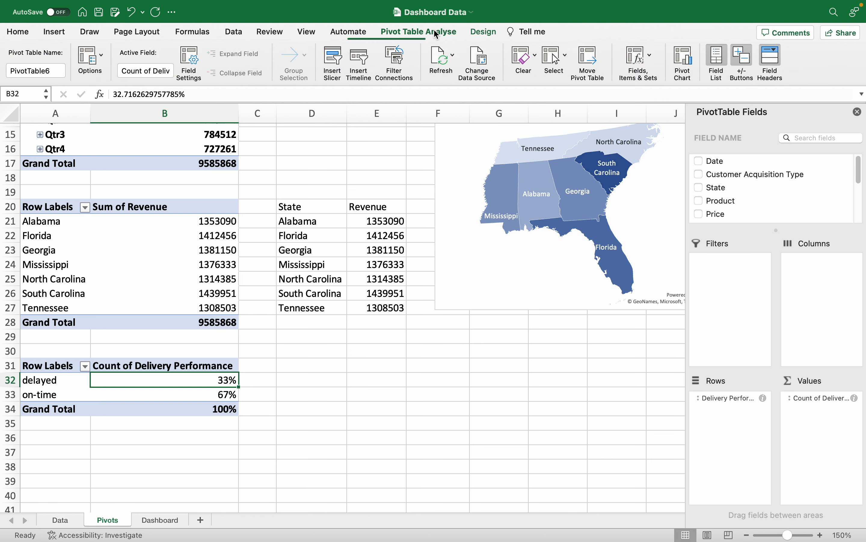
{"action": "left_click", "coordinate": [683, 59]}
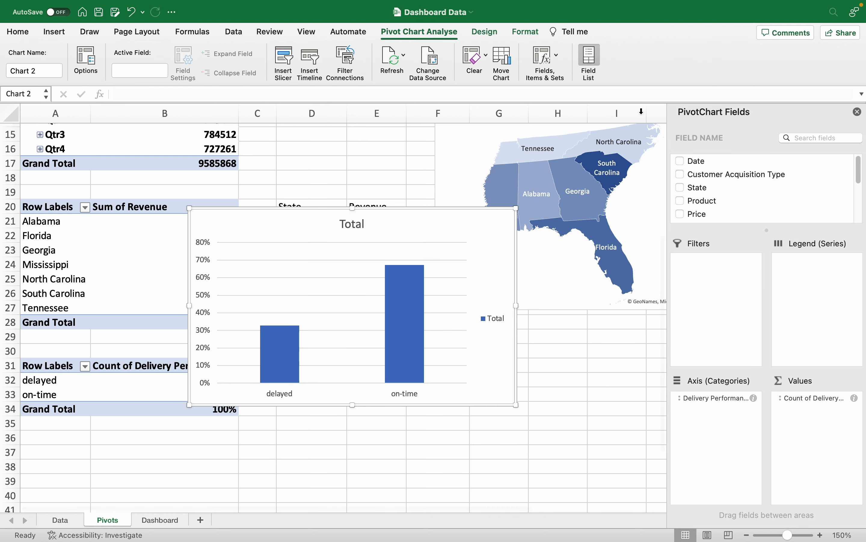
{"action": "left_click_drag", "start_coordinate": [314, 212], "coordinate": [376, 318]}
{"action": "scroll", "coordinate": [401, 255], "scroll_direction": "down", "scroll_amount": 3}
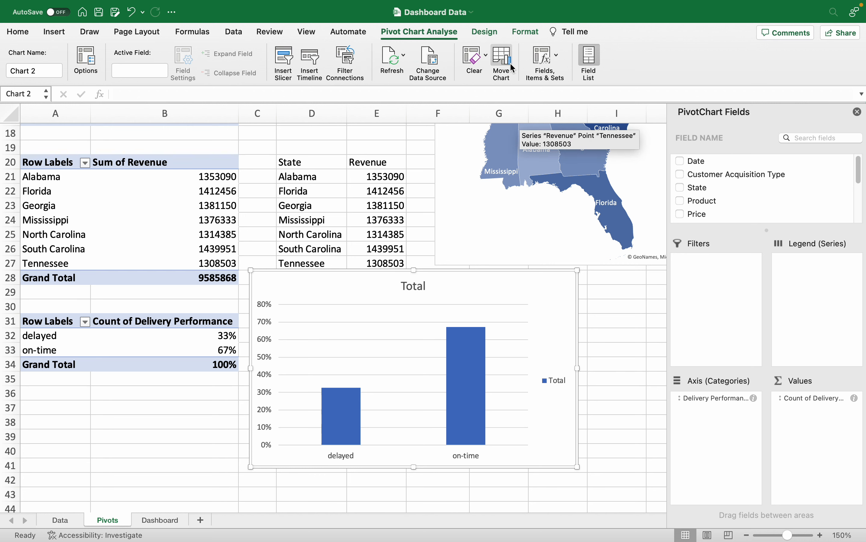
Change the delivery chart to a Doughnut, apply the thin-ring style with a bold title, and nudge it slightly down.
{"action": "left_click", "coordinate": [488, 32]}
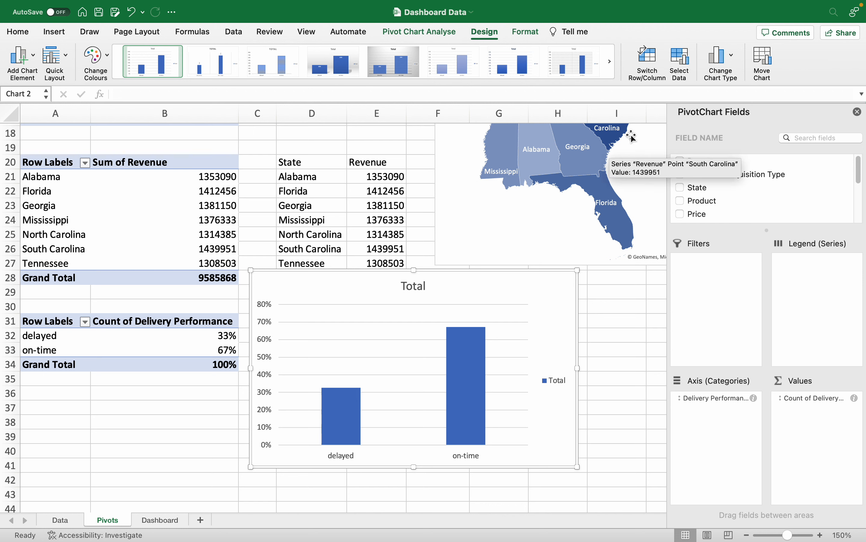
{"action": "left_click", "coordinate": [714, 62]}
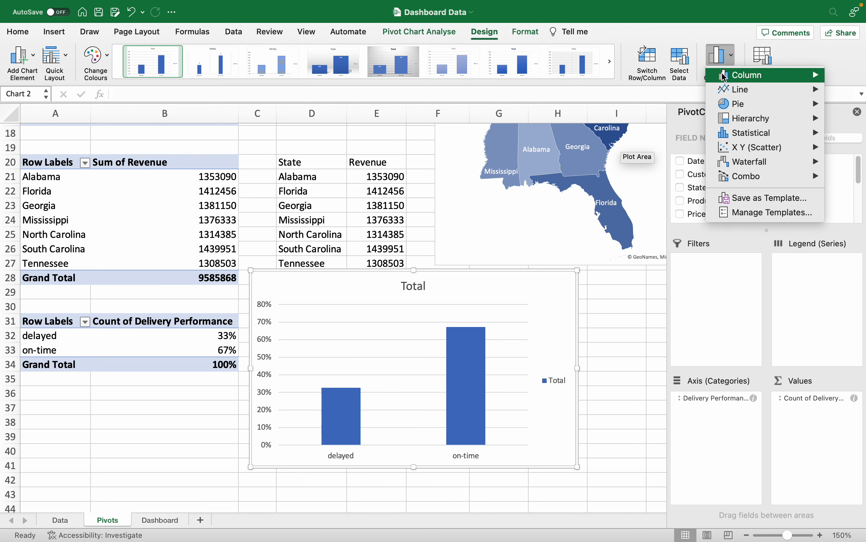
{"action": "mouse_move", "coordinate": [739, 98]}
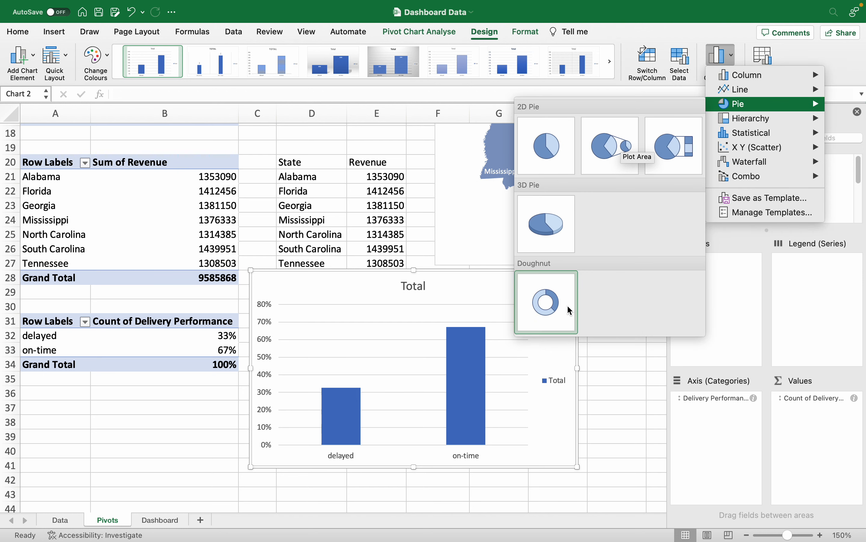
{"action": "left_click", "coordinate": [556, 307]}
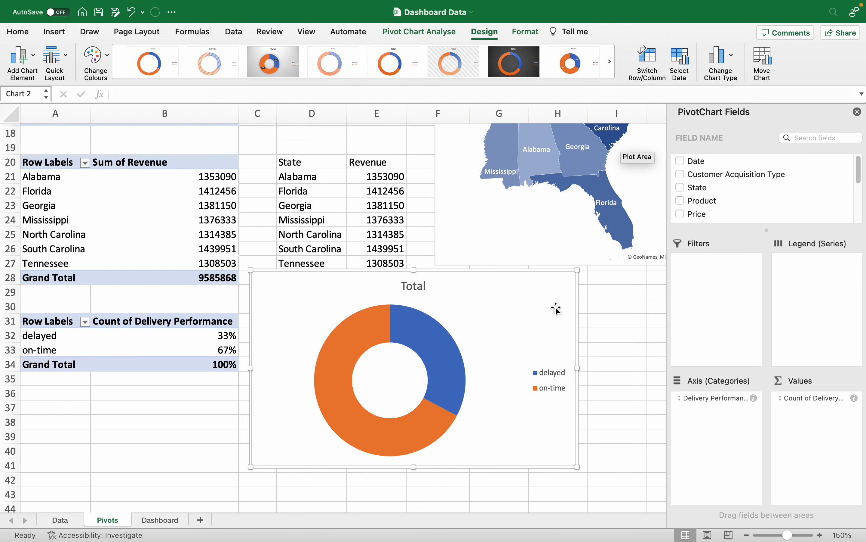
{"action": "left_click", "coordinate": [391, 65]}
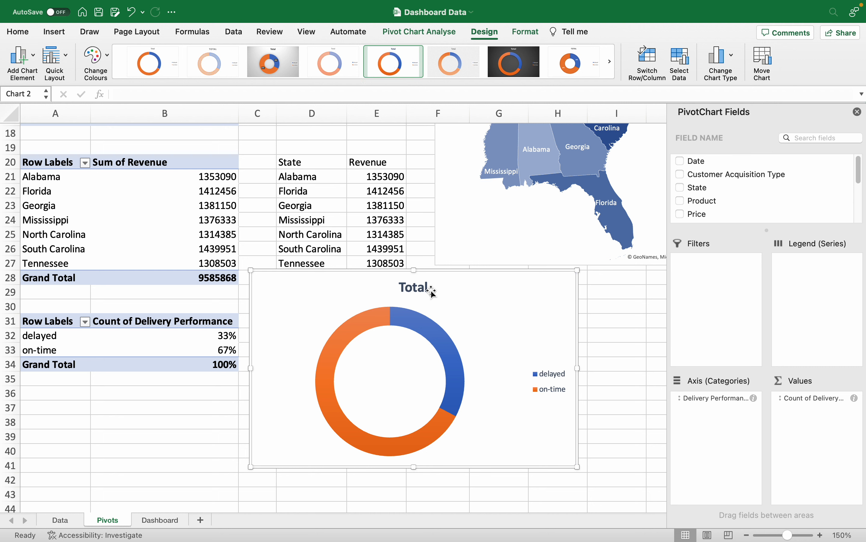
{"action": "left_click_drag", "start_coordinate": [439, 270], "coordinate": [440, 277]}
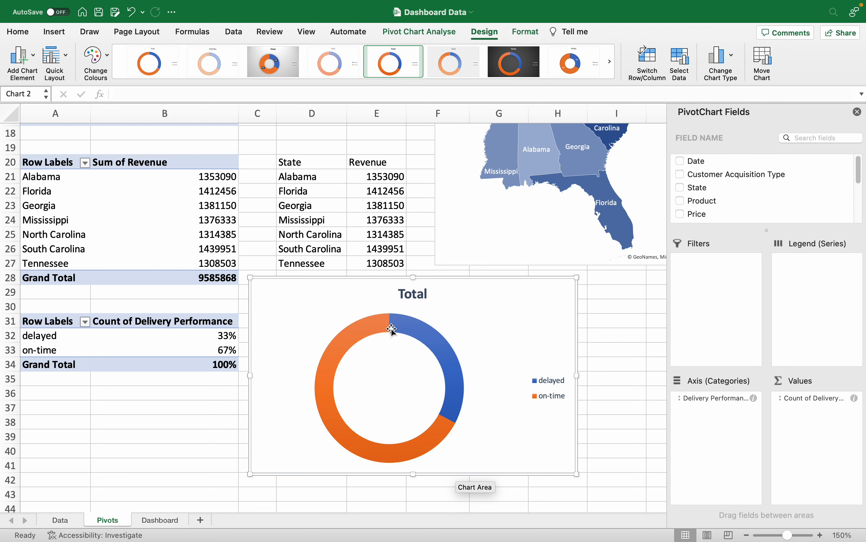
Sort the Delivery Performance pivot table's row labels in descending order.
{"action": "mouse_move", "coordinate": [391, 326]}
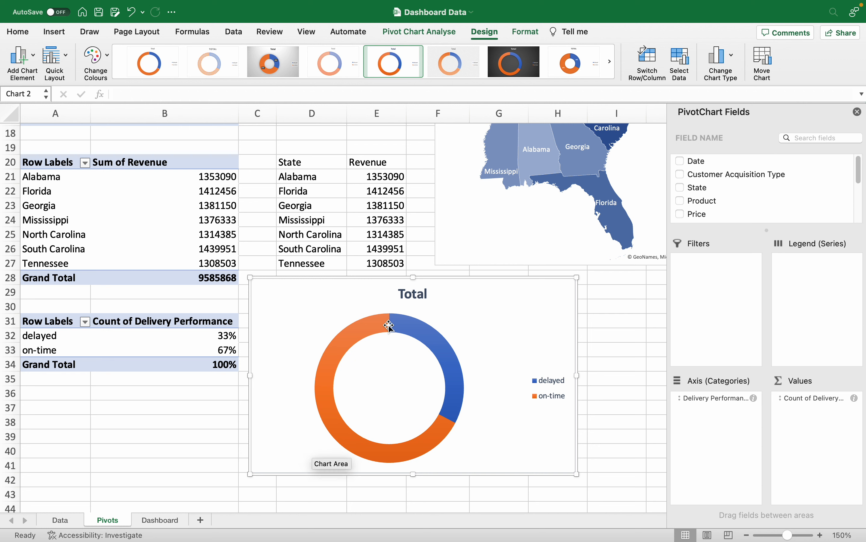
{"action": "mouse_move", "coordinate": [328, 397]}
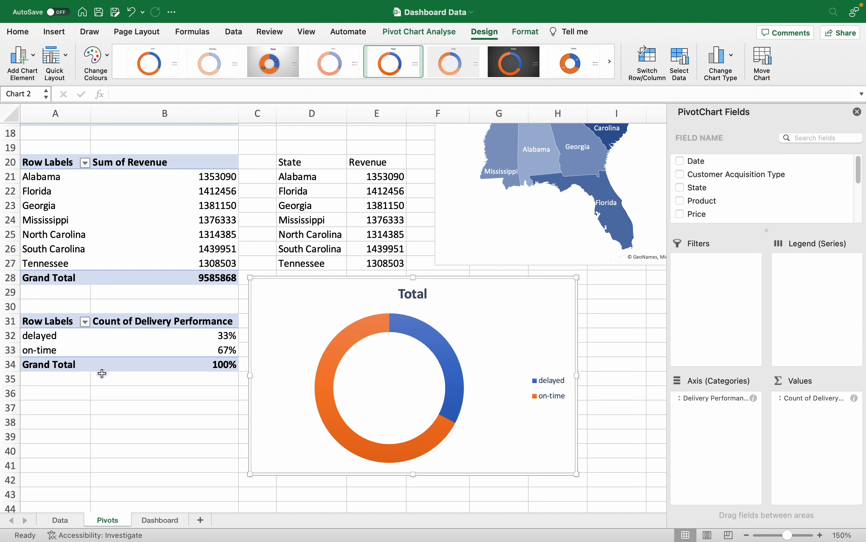
{"action": "left_click", "coordinate": [85, 322]}
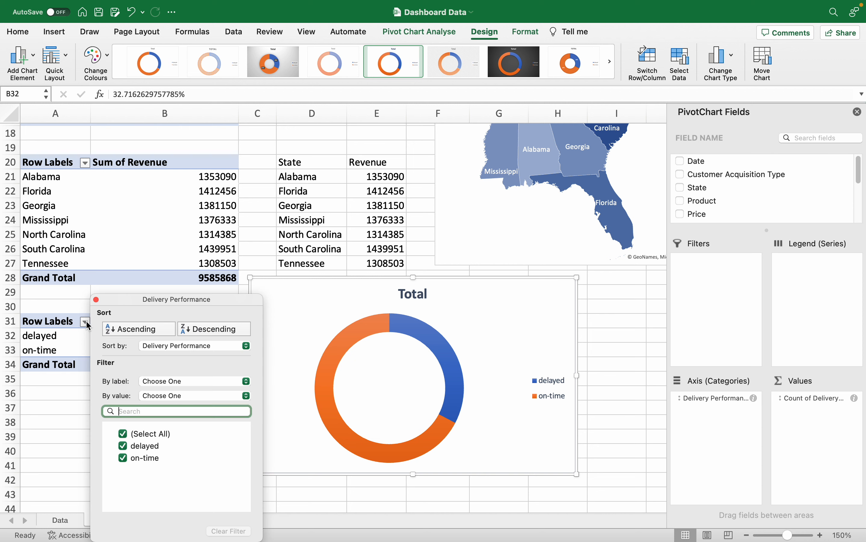
{"action": "left_click", "coordinate": [201, 332]}
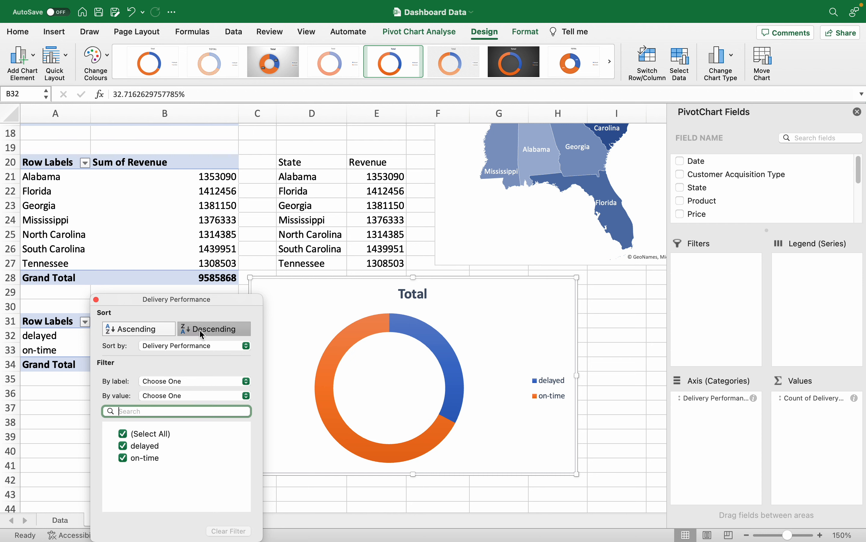
{"action": "left_click", "coordinate": [59, 419]}
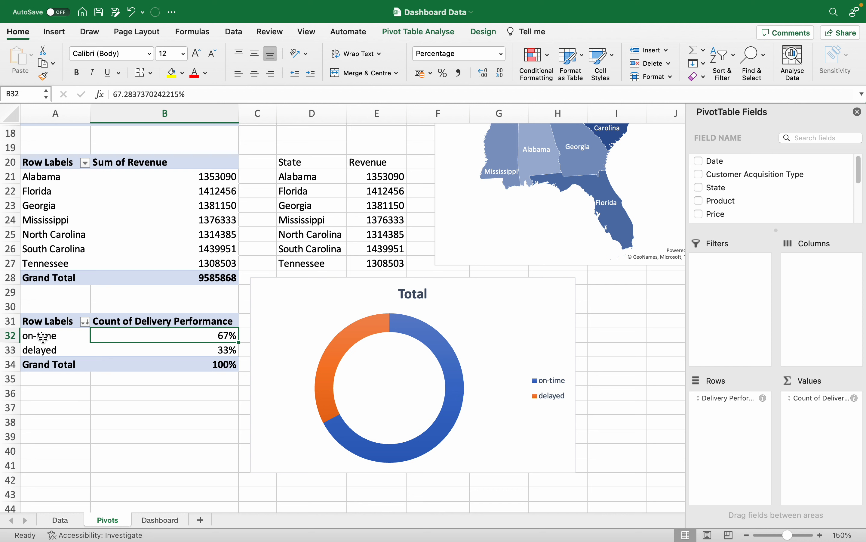
Give the on-time slice of the doughnut chart a solid fill in the theme green, and close its formatting options.
{"action": "mouse_move", "coordinate": [364, 434]}
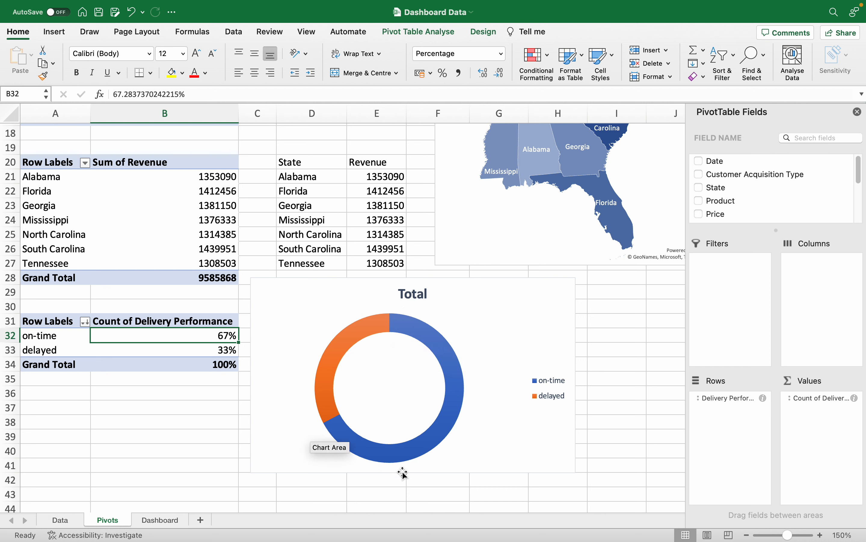
{"action": "double_click", "coordinate": [423, 337]}
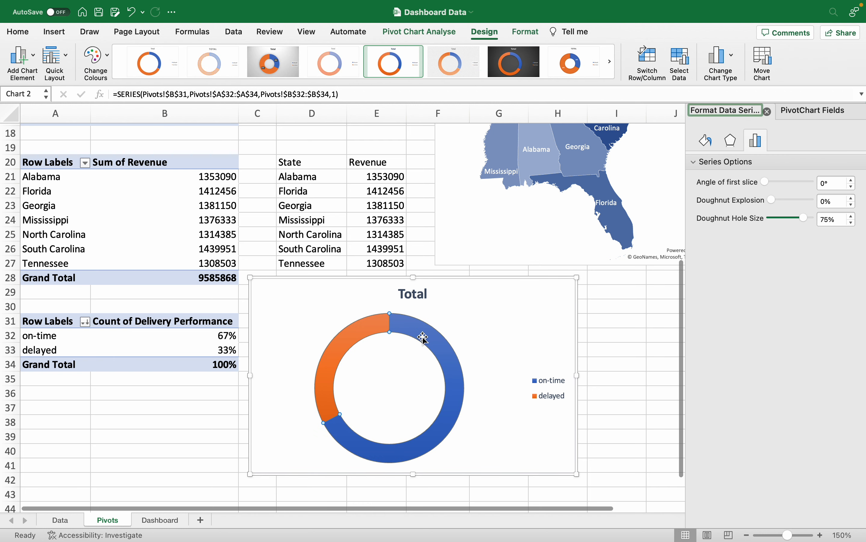
{"action": "left_click", "coordinate": [423, 337]}
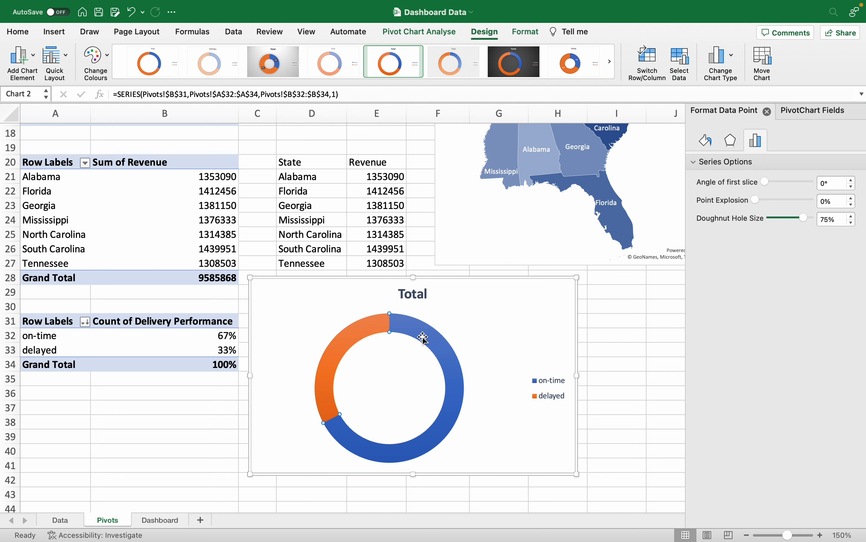
{"action": "mouse_move", "coordinate": [423, 337]}
{"action": "left_click", "coordinate": [710, 145]}
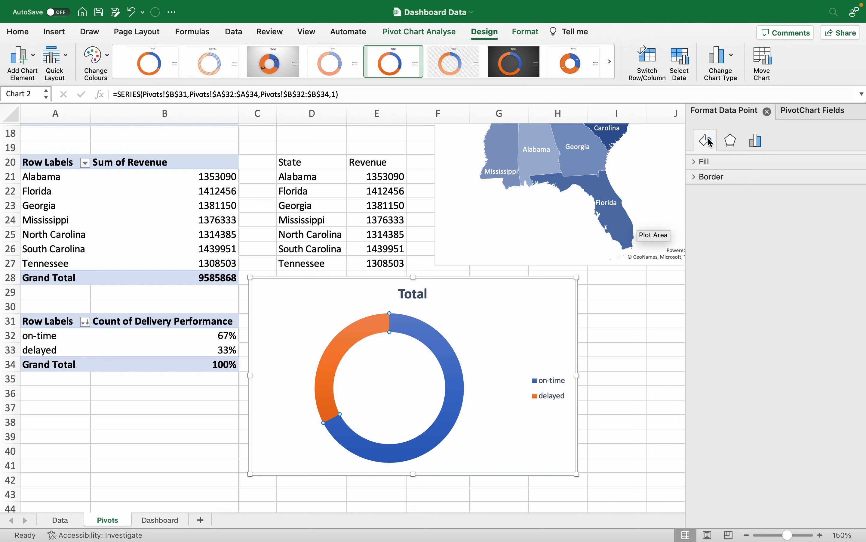
{"action": "left_click", "coordinate": [707, 164]}
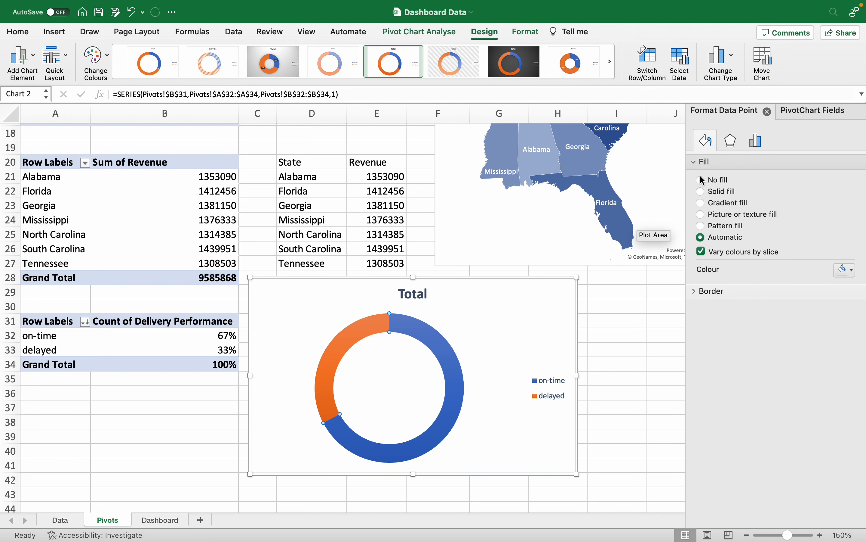
{"action": "left_click", "coordinate": [702, 180]}
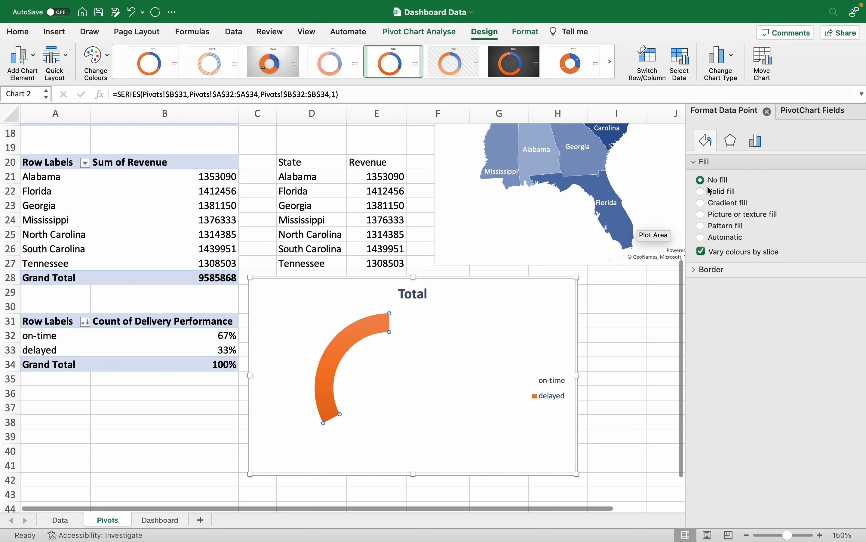
{"action": "left_click", "coordinate": [702, 192]}
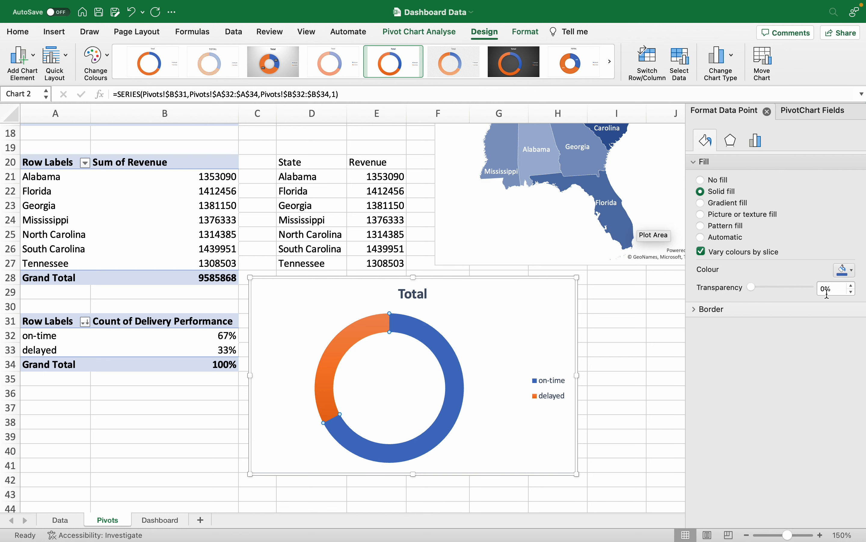
{"action": "left_click", "coordinate": [853, 282]}
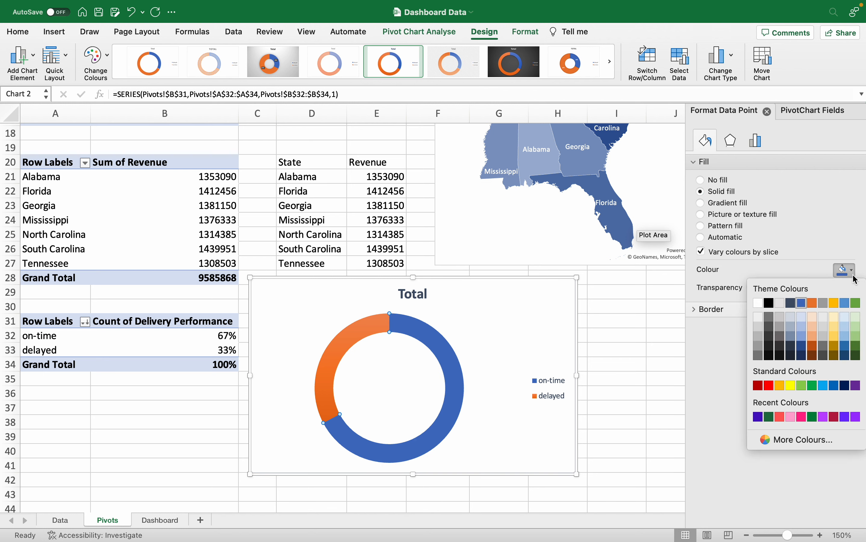
{"action": "left_click", "coordinate": [855, 310]}
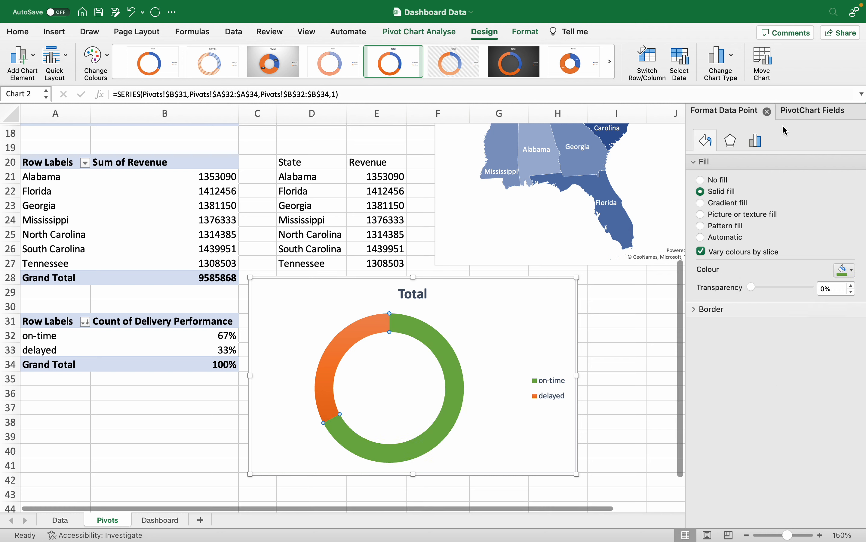
{"action": "left_click", "coordinate": [767, 112]}
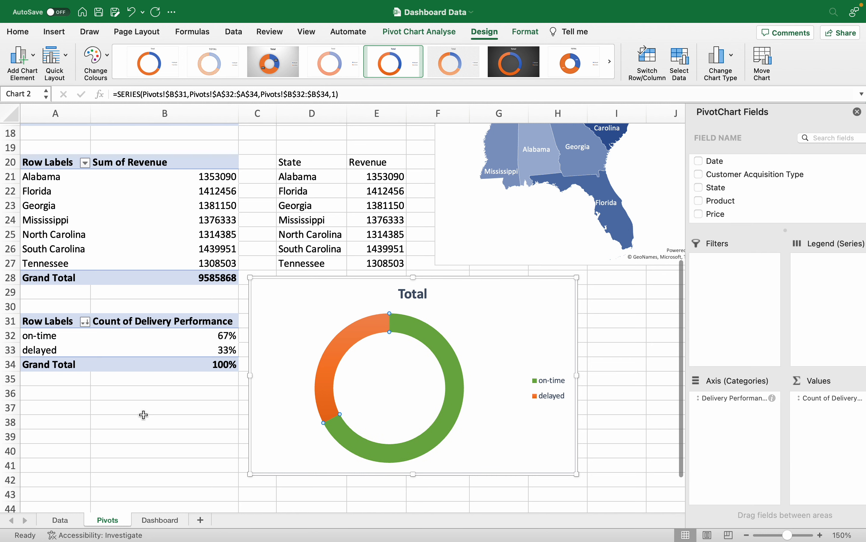
{"action": "left_click", "coordinate": [169, 419]}
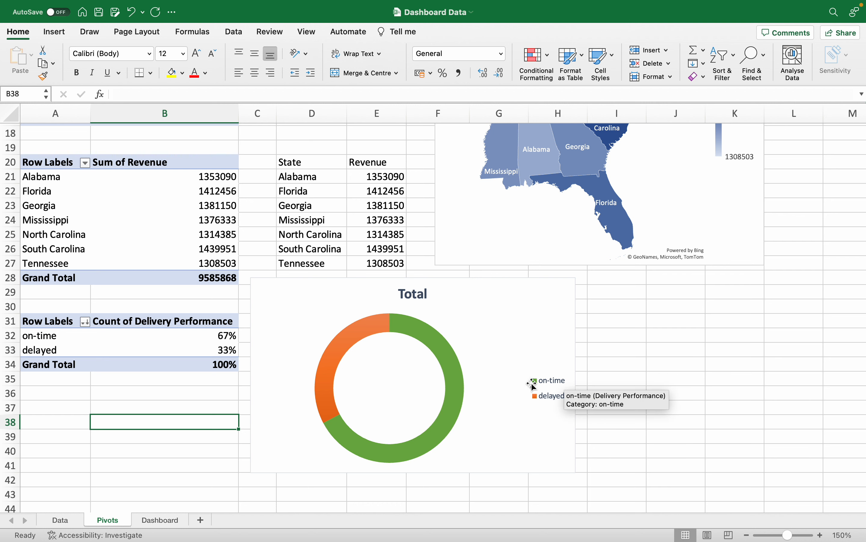
Insert an empty text box in the hole of the delivery doughnut chart.
{"action": "left_click", "coordinate": [374, 369]}
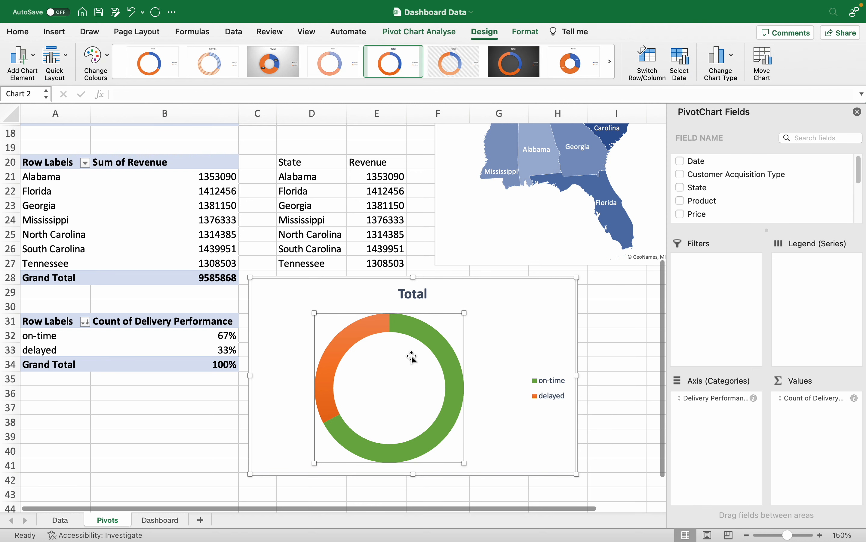
{"action": "left_click", "coordinate": [55, 32]}
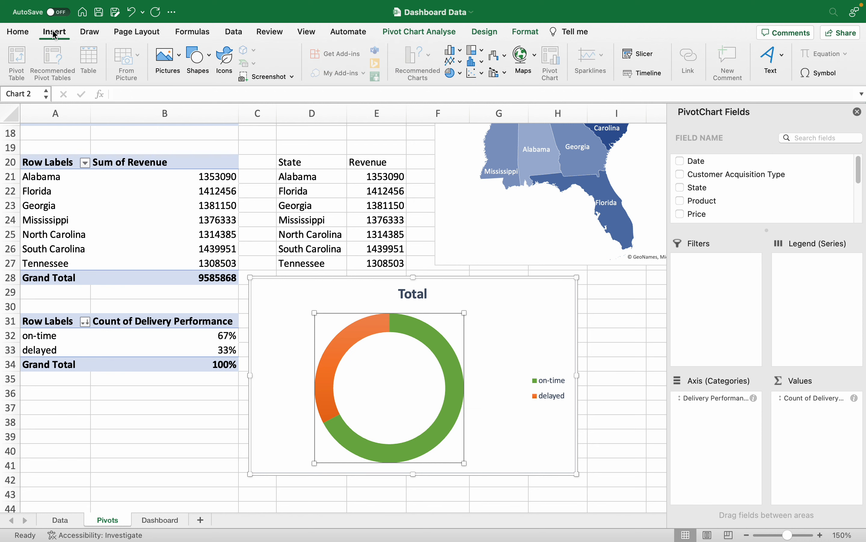
{"action": "left_click", "coordinate": [783, 67]}
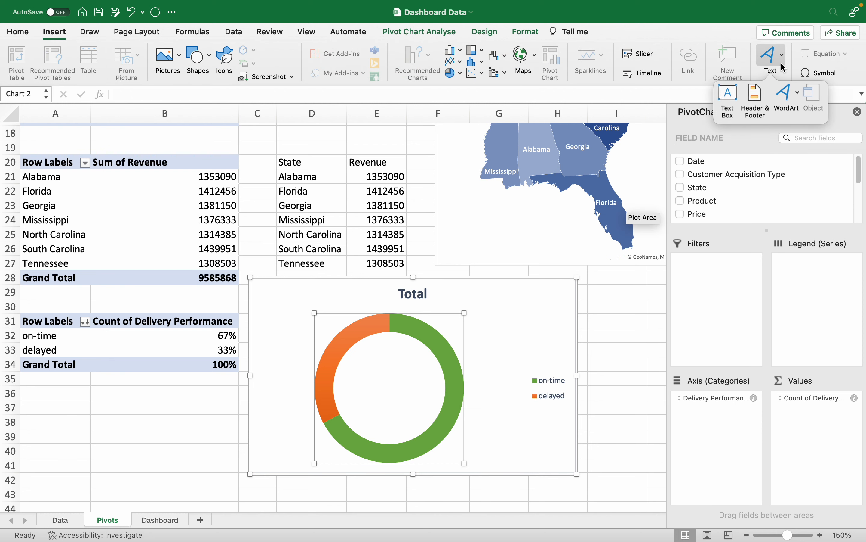
{"action": "left_click", "coordinate": [736, 94]}
{"action": "left_click_drag", "start_coordinate": [346, 361], "coordinate": [437, 410]}
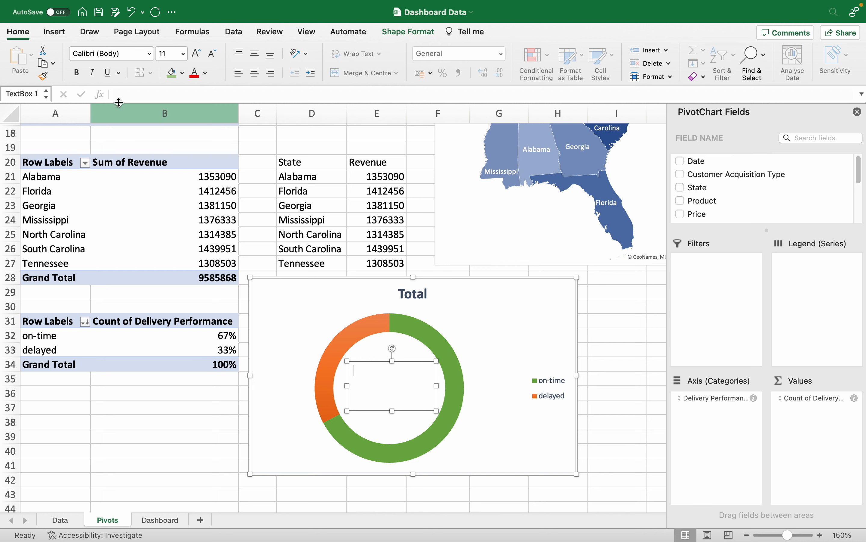
Try to link the text box directly to the on-time percentage in B32, and cancel the formula entry.
{"action": "left_click", "coordinate": [124, 94]}
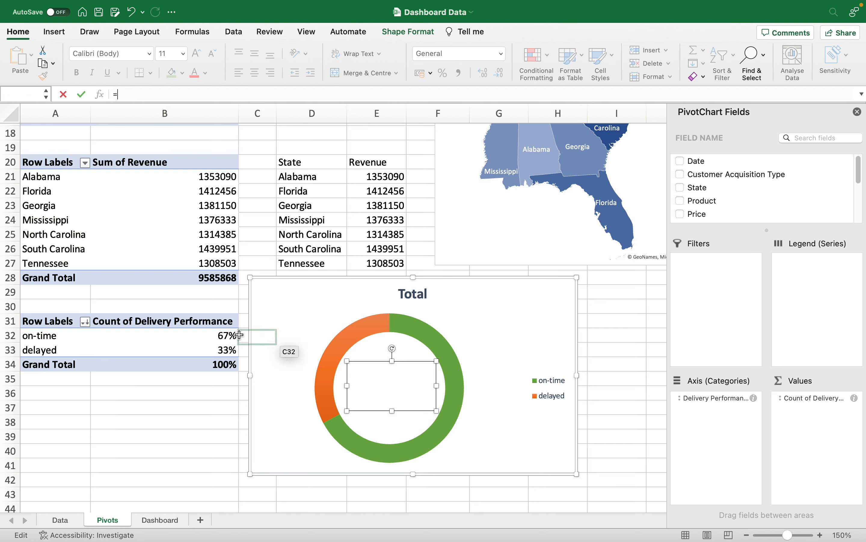
{"action": "left_click", "coordinate": [197, 338]}
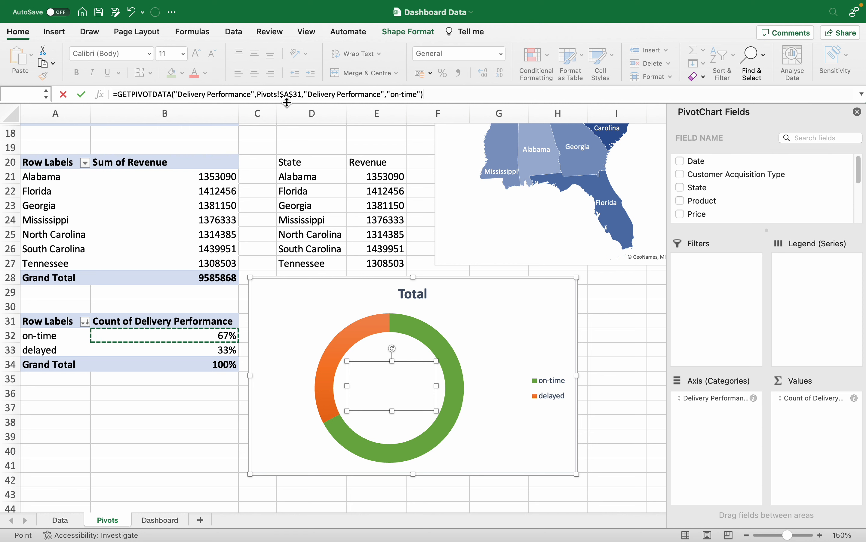
{"action": "left_click", "coordinate": [623, 336]}
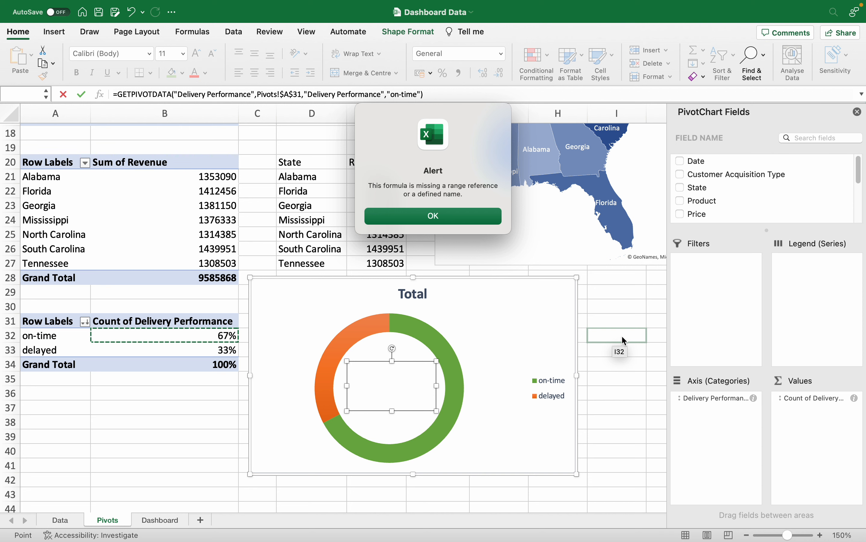
{"action": "left_click", "coordinate": [433, 216]}
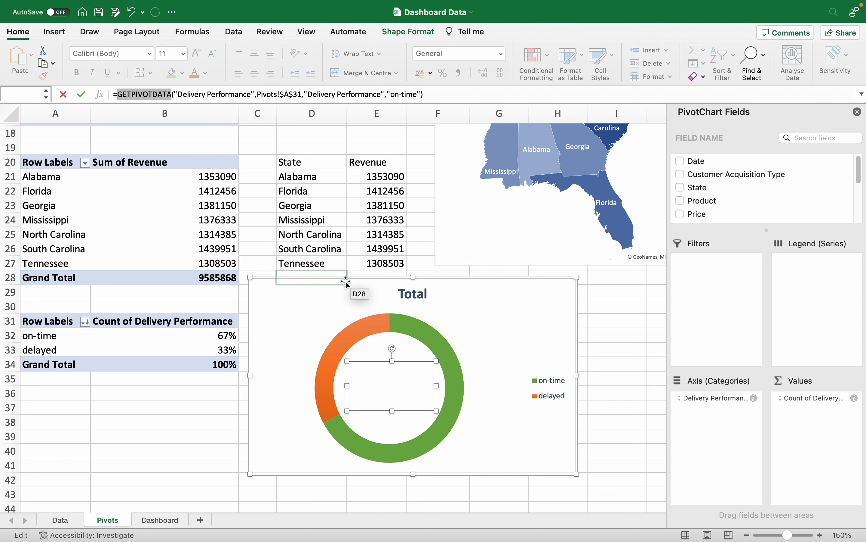
{"action": "left_click", "coordinate": [382, 285]}
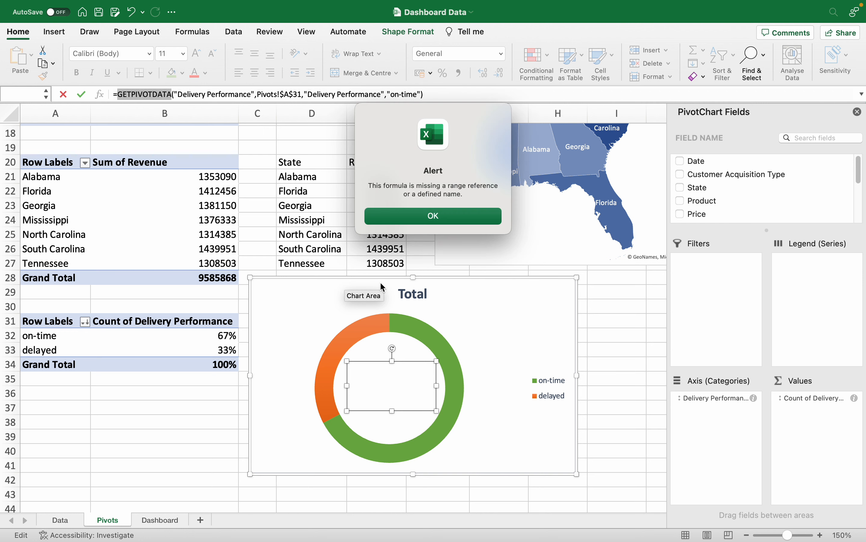
{"action": "left_click", "coordinate": [438, 217]}
{"action": "left_click", "coordinate": [303, 403]}
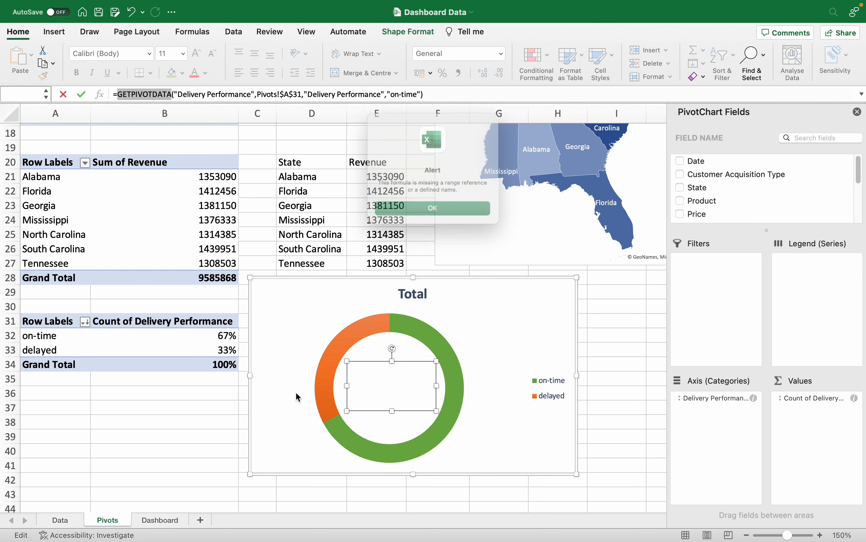
{"action": "left_click", "coordinate": [439, 214]}
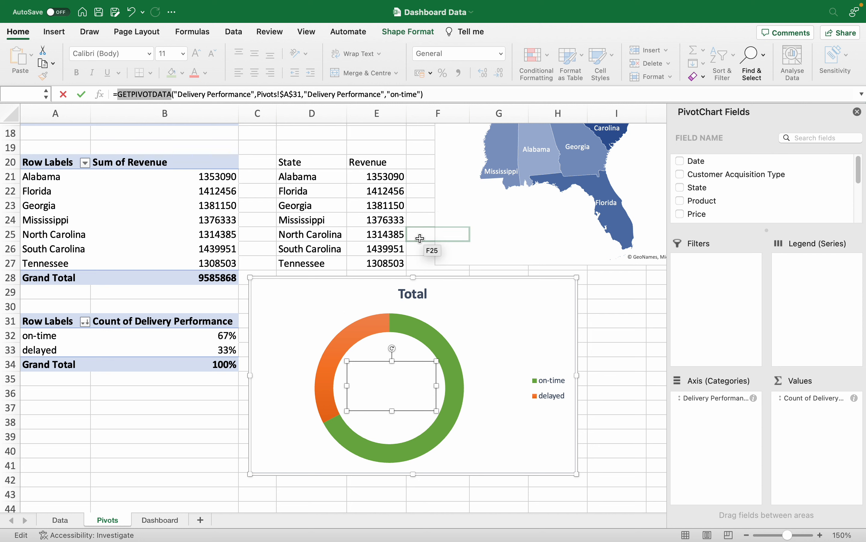
{"action": "key", "text": "Escape"}
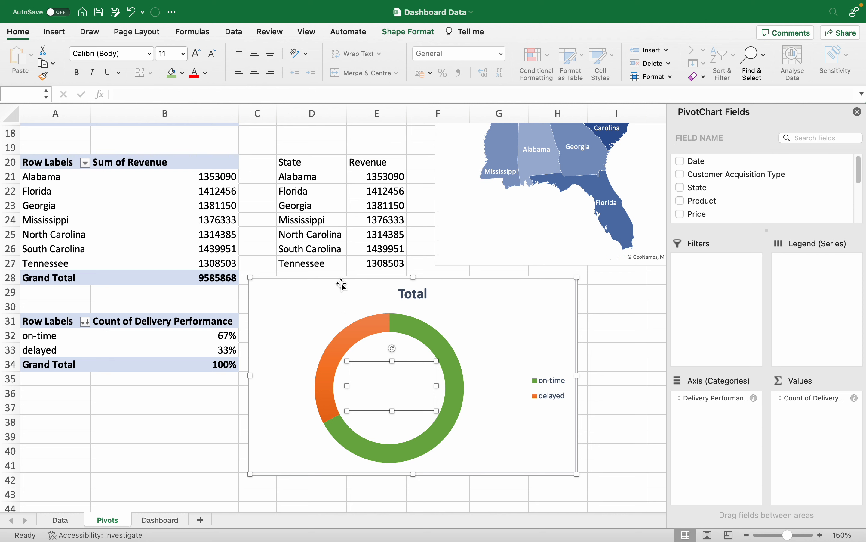
Shift the doughnut chart clear of column C and enter a GETPIVOTDATA formula in C32 referencing the on-time percentage in B32.
{"action": "left_click_drag", "start_coordinate": [344, 278], "coordinate": [393, 278]}
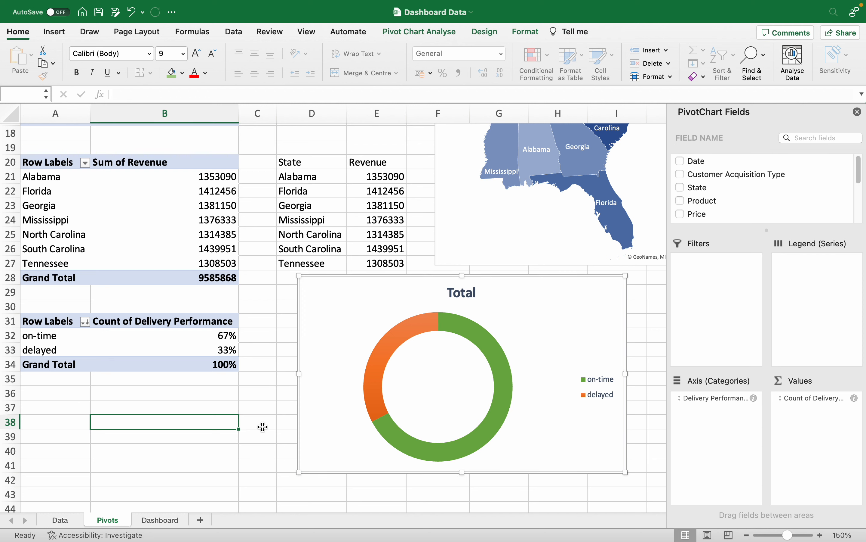
{"action": "left_click", "coordinate": [259, 337]}
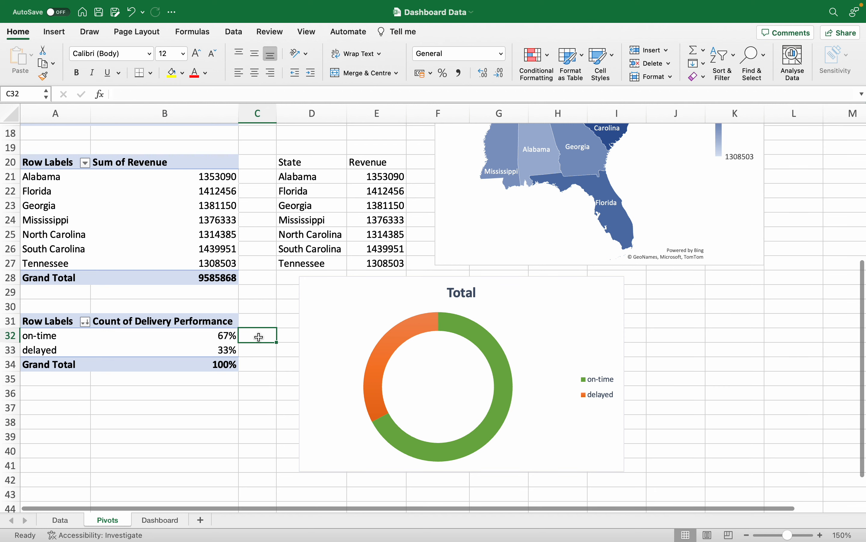
{"action": "type", "text": "="}
{"action": "mouse_move", "coordinate": [249, 343]}
{"action": "left_mouse_down"}
{"action": "mouse_move", "coordinate": [194, 325]}
{"action": "mouse_move", "coordinate": [284, 344]}
{"action": "mouse_move", "coordinate": [250, 345]}
{"action": "left_mouse_up"}
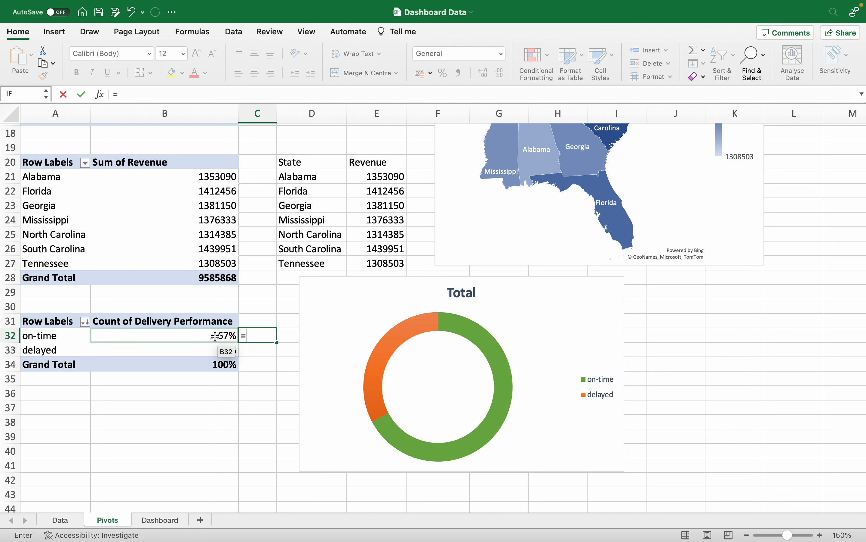
{"action": "left_click", "coordinate": [215, 336]}
{"action": "key", "text": "Return"}
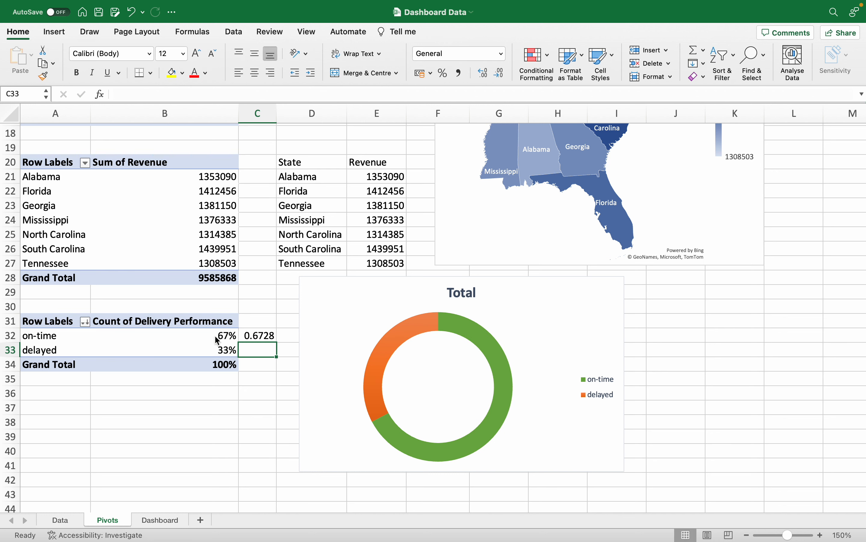
Re-enter the GETPIVOTDATA reference to the on-time percentage in C32 and format the cell as a percentage.
{"action": "left_click", "coordinate": [258, 335]}
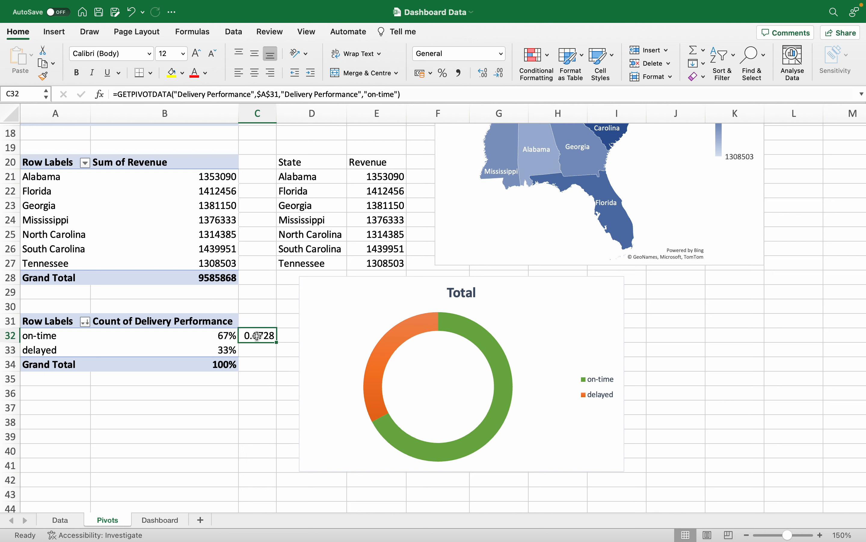
{"action": "type", "text": "="}
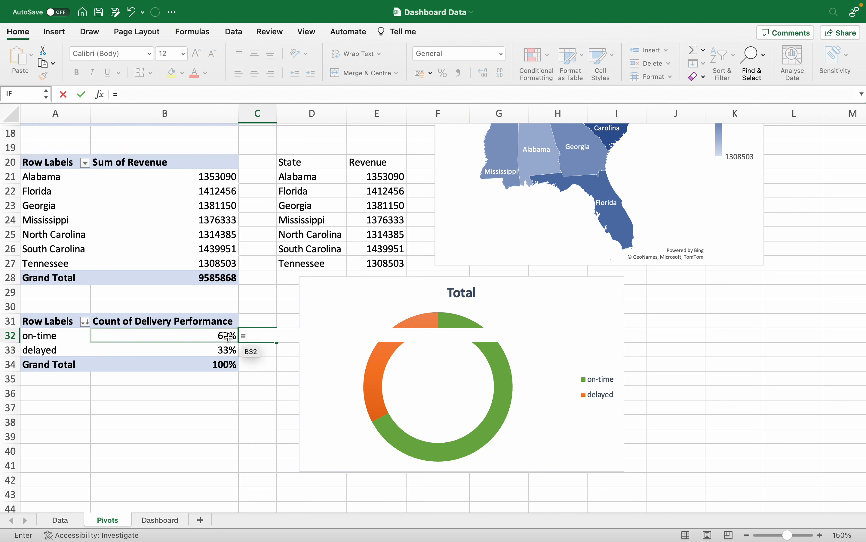
{"action": "left_click", "coordinate": [229, 336]}
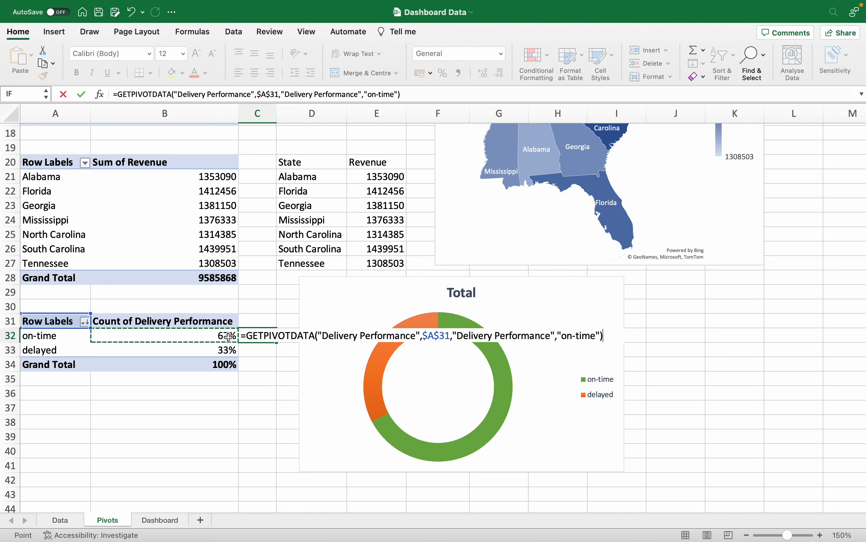
{"action": "key", "text": "Return"}
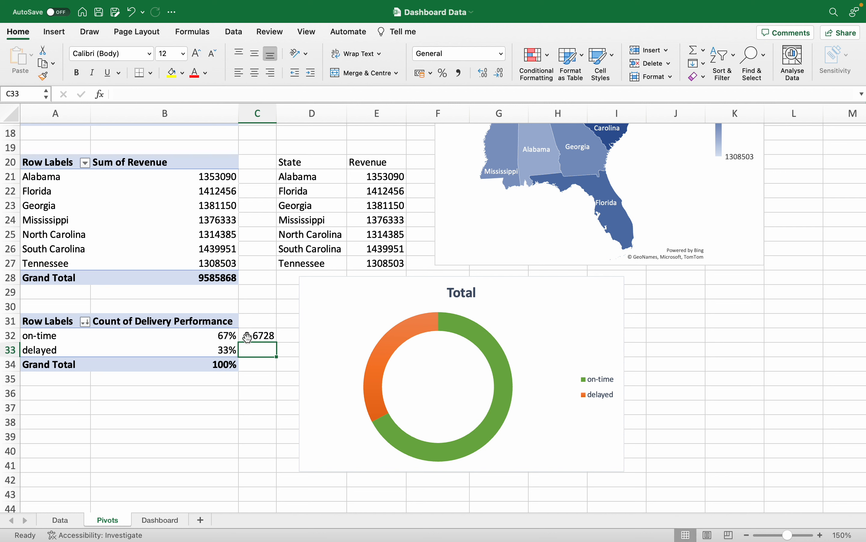
{"action": "left_click", "coordinate": [257, 337]}
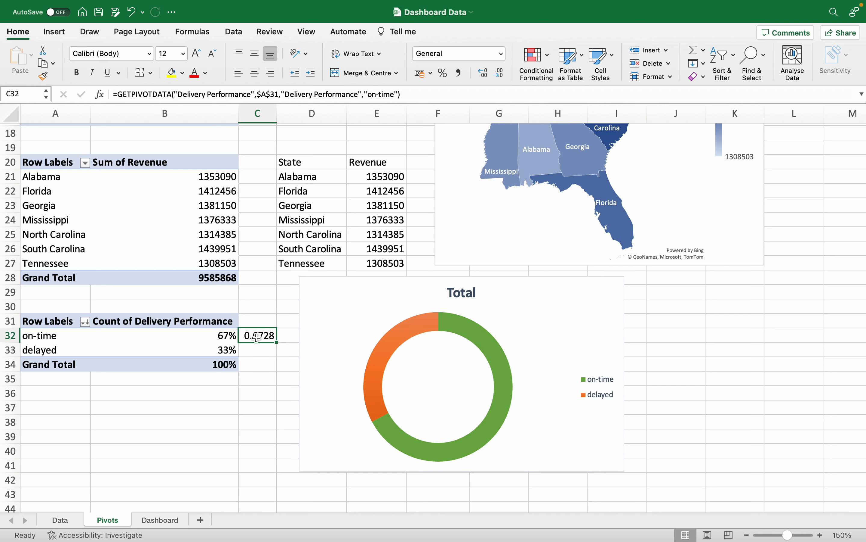
{"action": "left_click", "coordinate": [445, 79]}
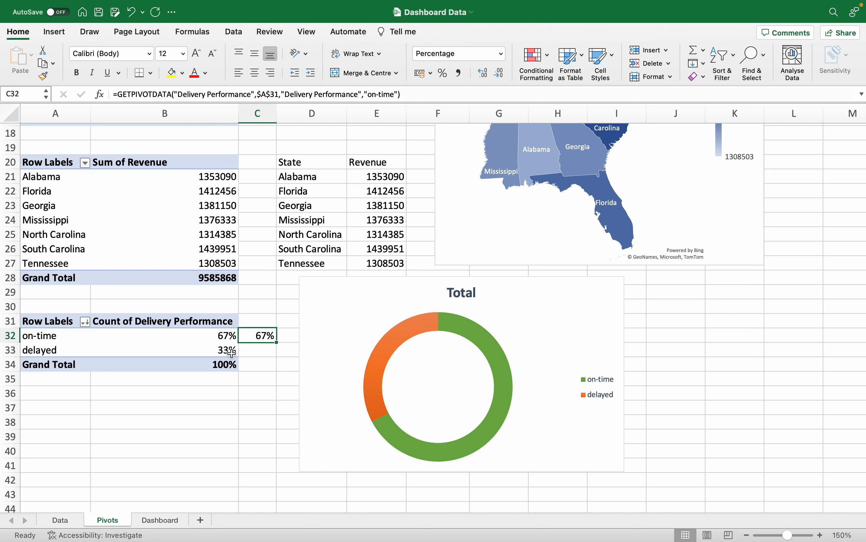
{"action": "left_click", "coordinate": [258, 408]}
{"action": "left_click", "coordinate": [256, 337]}
Insert a new text box inside the delivery doughnut chart, positioned in the hole of the ring.
{"action": "left_click", "coordinate": [447, 375]}
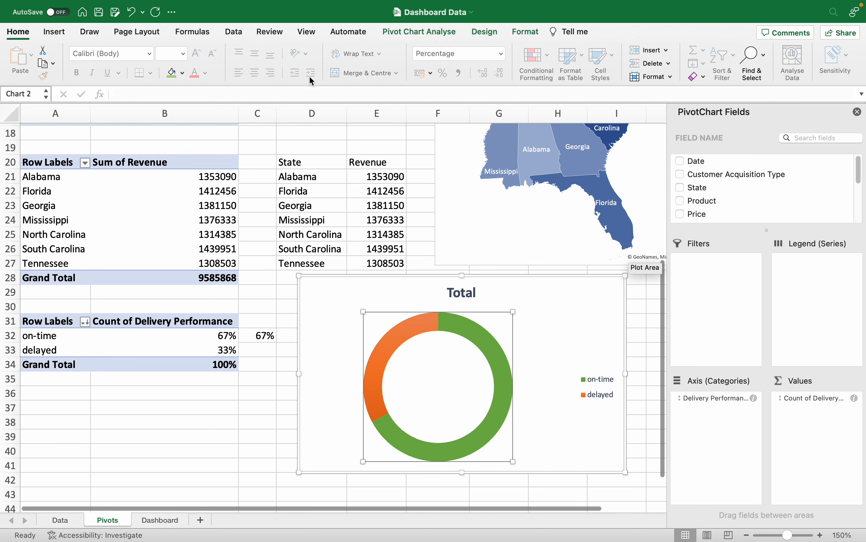
{"action": "left_click", "coordinate": [53, 32]}
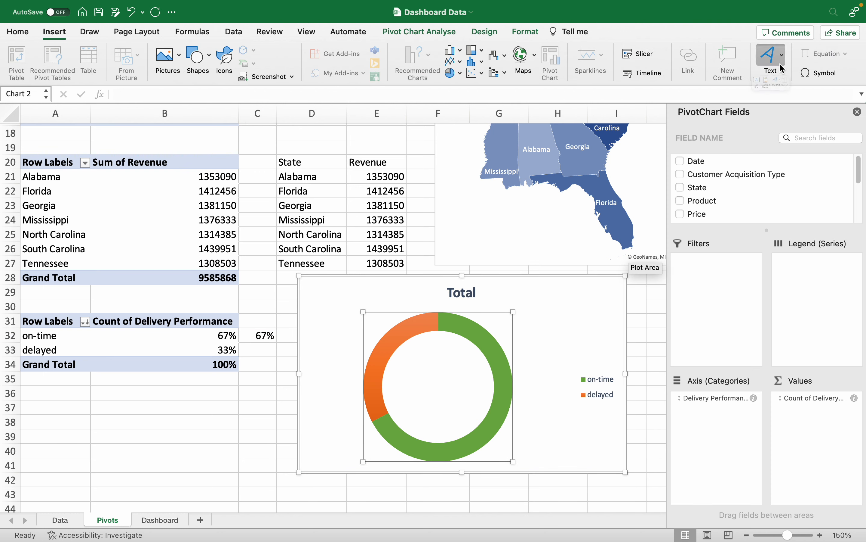
{"action": "left_click", "coordinate": [770, 59]}
{"action": "left_click", "coordinate": [728, 102]}
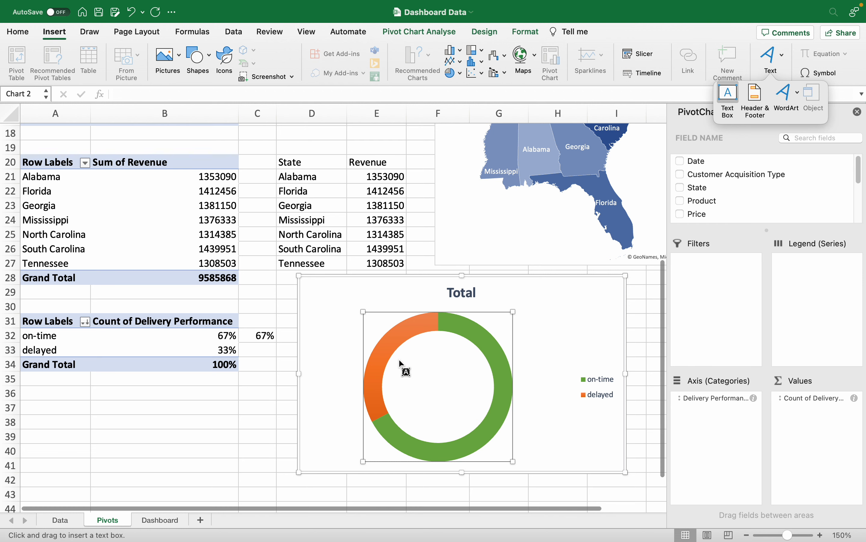
{"action": "left_click_drag", "start_coordinate": [400, 359], "coordinate": [478, 403]}
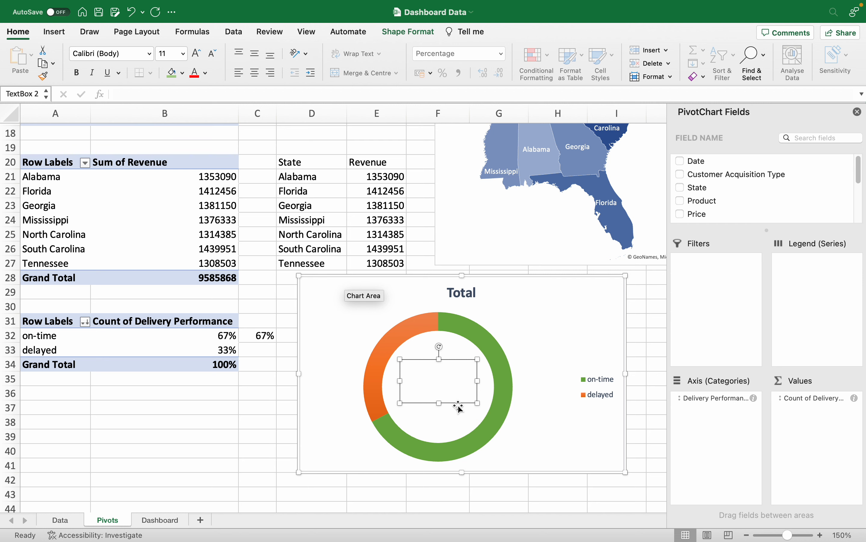
Link the text box in the doughnut's centre to the on-time percentage with the formula =Pivots!$C$32.
{"action": "left_click", "coordinate": [269, 339]}
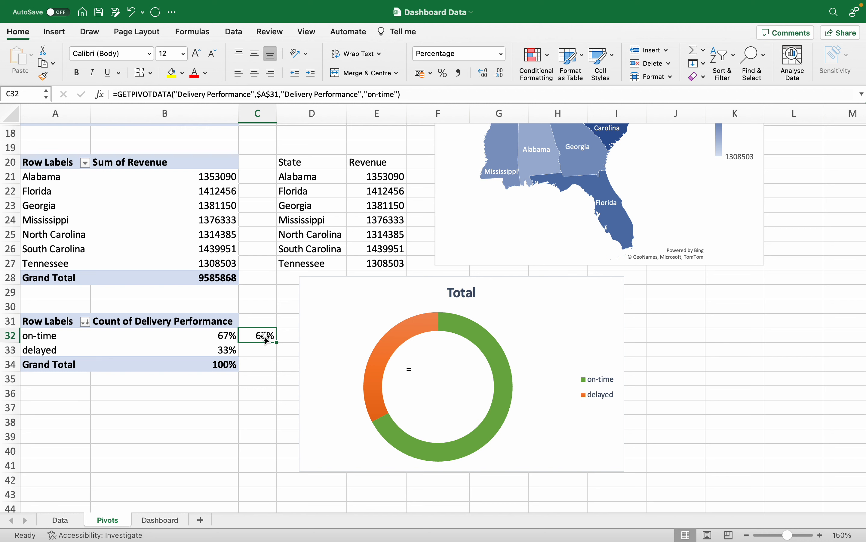
{"action": "key", "text": "Return"}
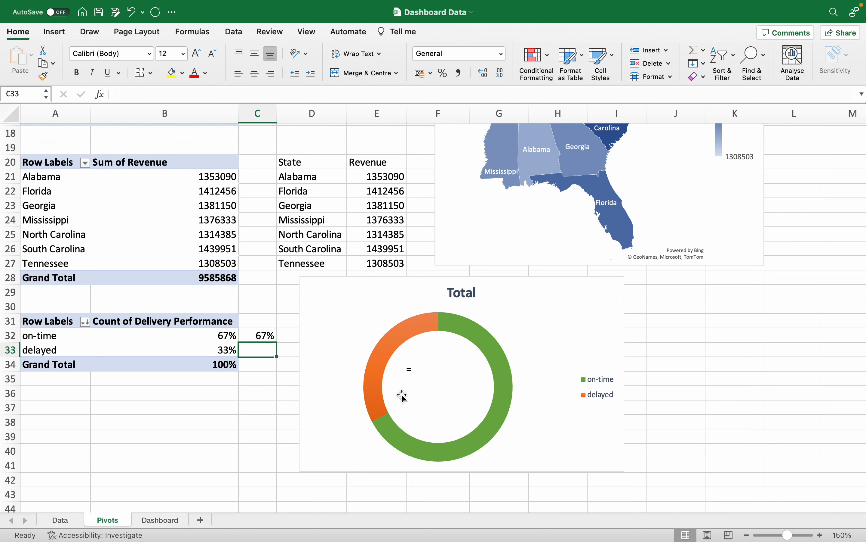
{"action": "double_click", "coordinate": [421, 376]}
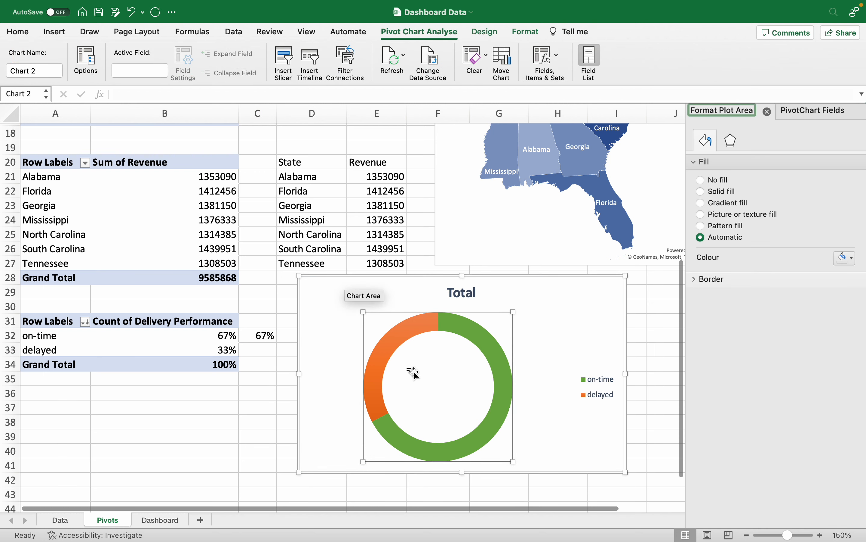
{"action": "left_click", "coordinate": [414, 372]}
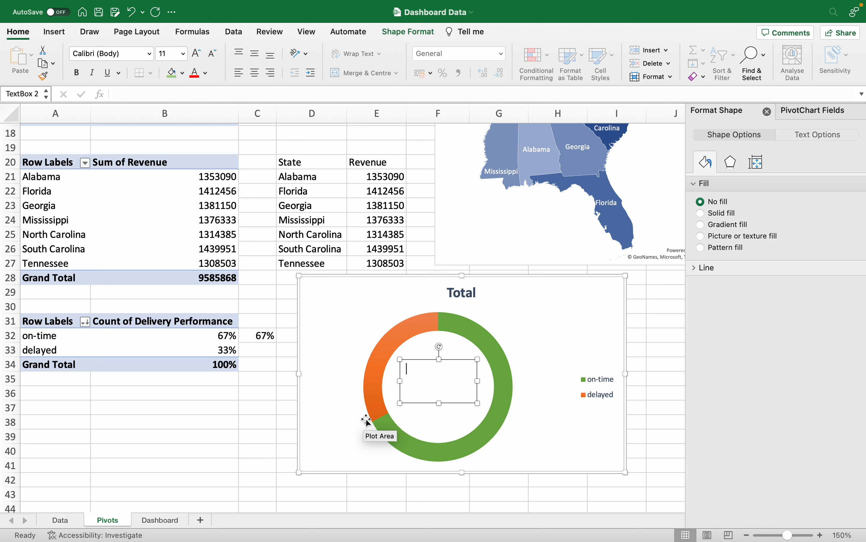
{"action": "left_click", "coordinate": [155, 94]}
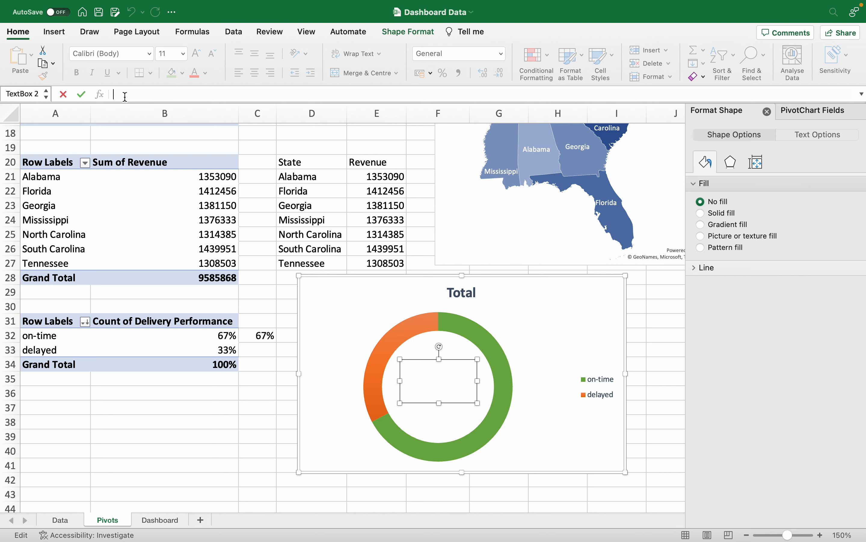
{"action": "left_click", "coordinate": [263, 338]}
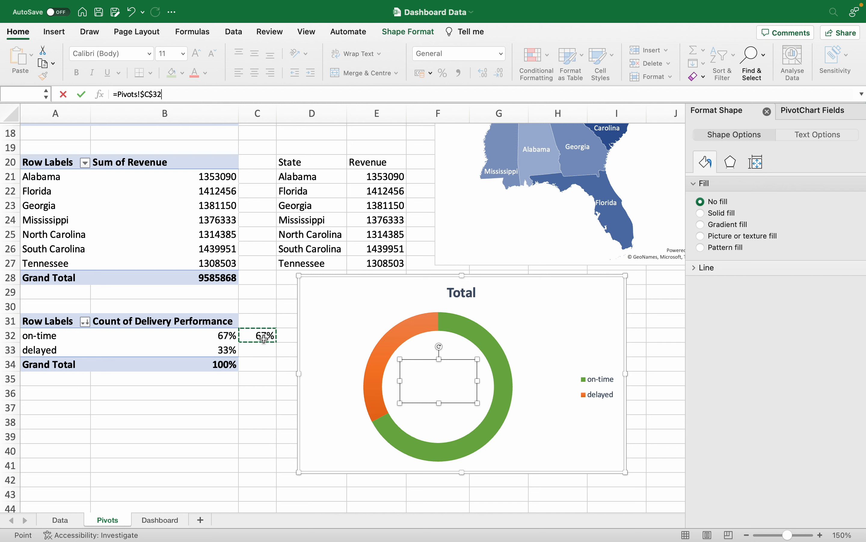
{"action": "key", "text": "Return"}
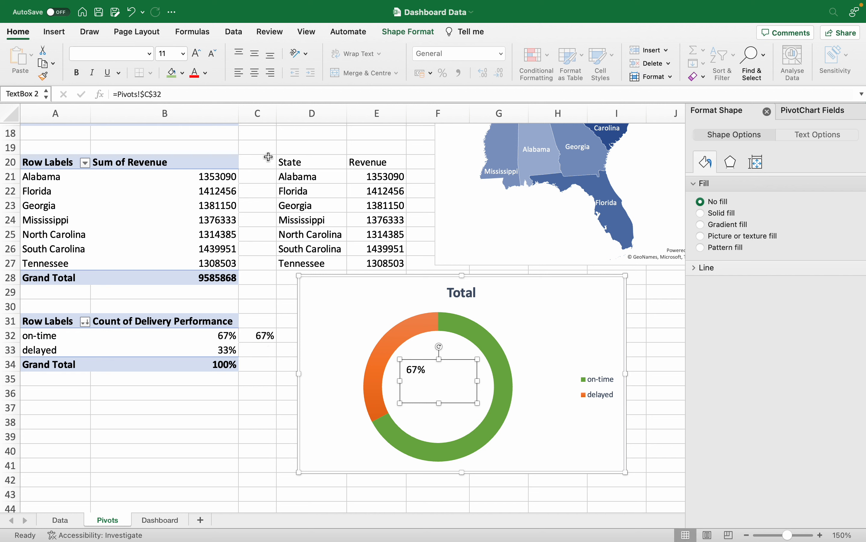
Increase the font size of the linked percentage in the doughnut's centre to 36.
{"action": "left_click", "coordinate": [197, 56]}
{"action": "left_click", "coordinate": [198, 55]}
{"action": "left_click", "coordinate": [198, 56]}
{"action": "left_click", "coordinate": [198, 55]}
{"action": "left_click", "coordinate": [198, 56]}
{"action": "left_click", "coordinate": [198, 56]}
{"action": "left_click", "coordinate": [198, 56]}
{"action": "left_click", "coordinate": [198, 56]}
{"action": "left_click", "coordinate": [198, 56]}
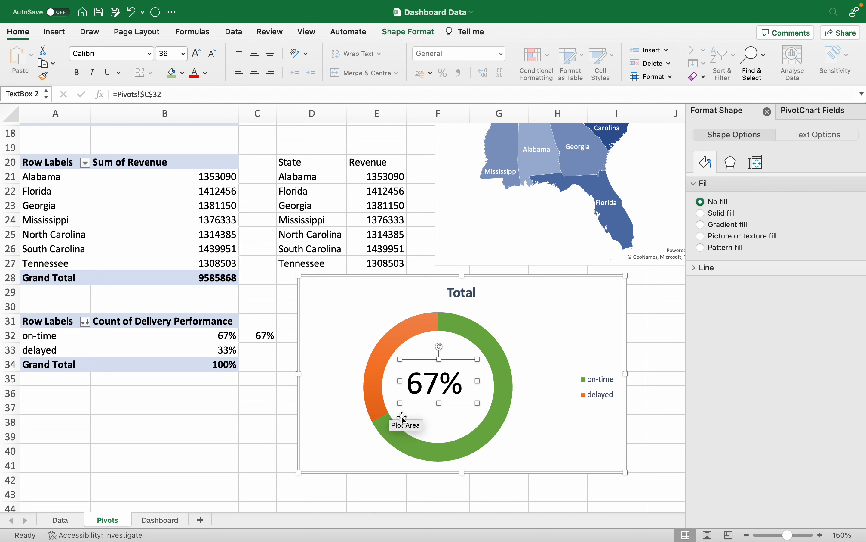
{"action": "left_click", "coordinate": [349, 291]}
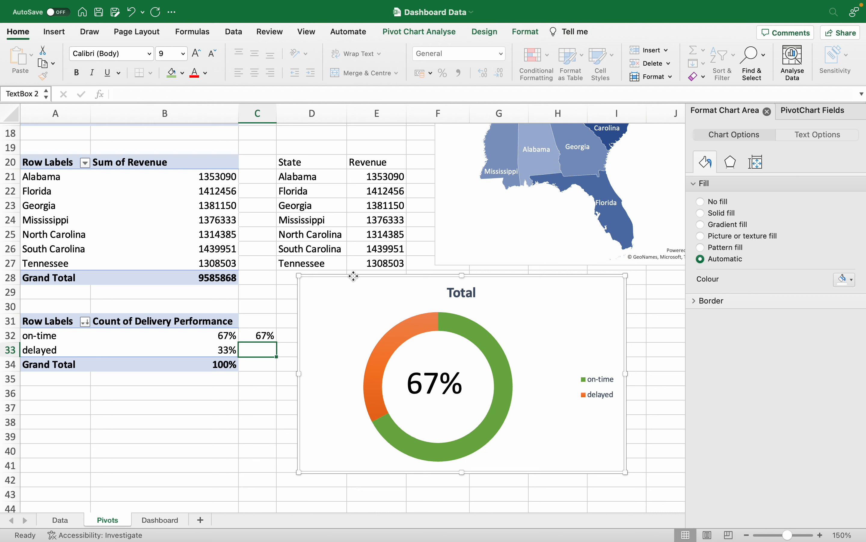
{"action": "left_click", "coordinate": [433, 399]}
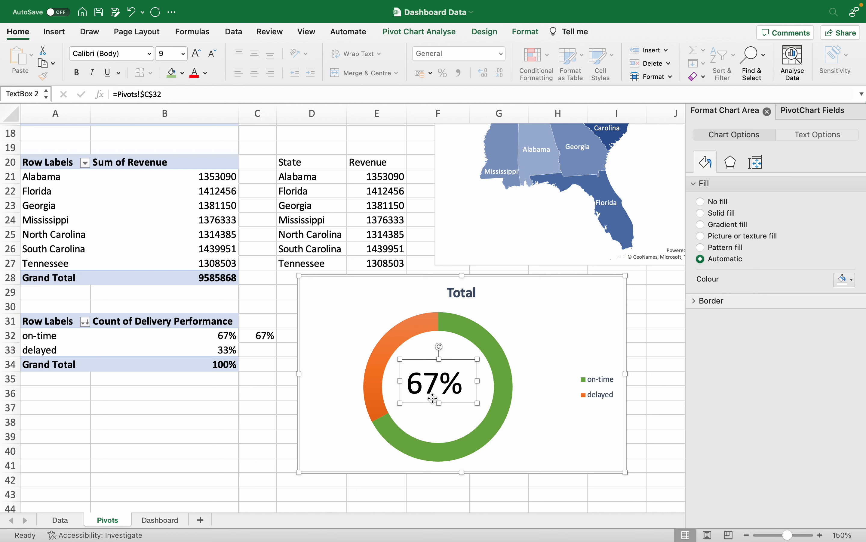
{"action": "left_click", "coordinate": [364, 274]}
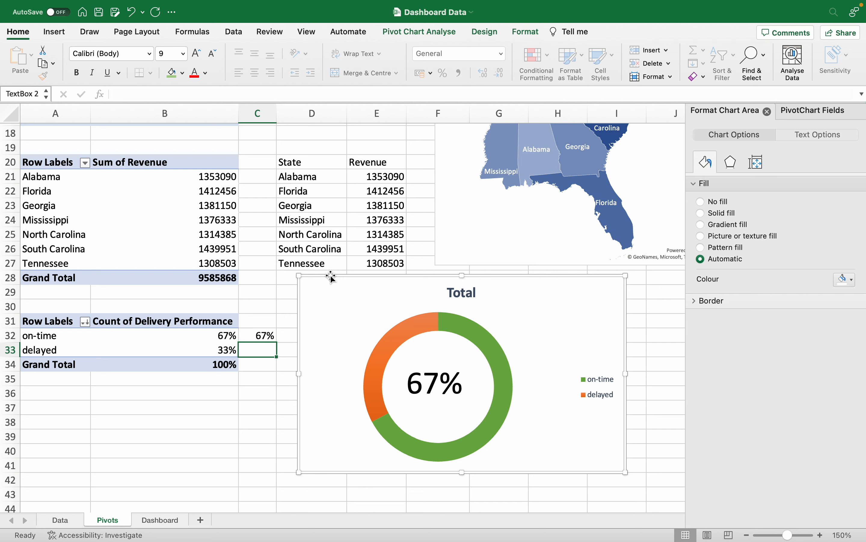
{"action": "left_click", "coordinate": [431, 391]}
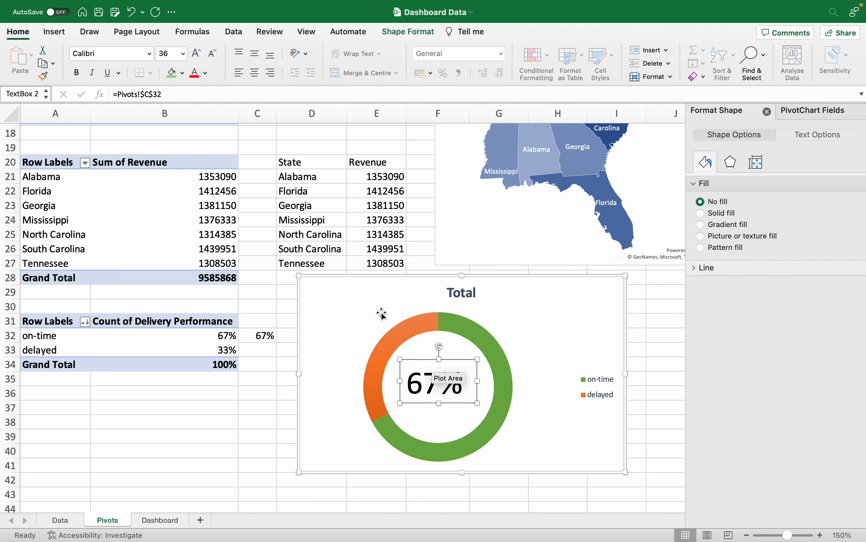
Copy the whole doughnut chart onto the Dashboard sheet, fitted beneath the revenue line chart and above the slicers.
{"action": "right_click", "coordinate": [380, 285]}
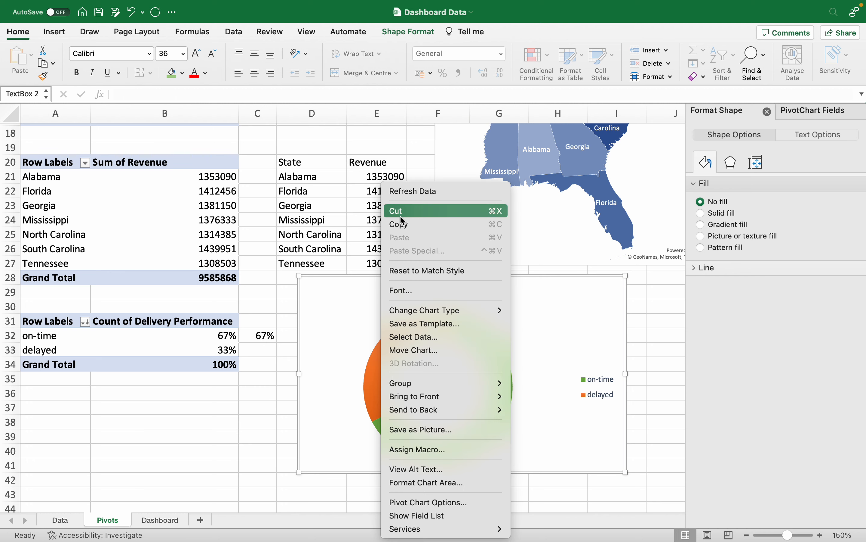
{"action": "left_click", "coordinate": [399, 224]}
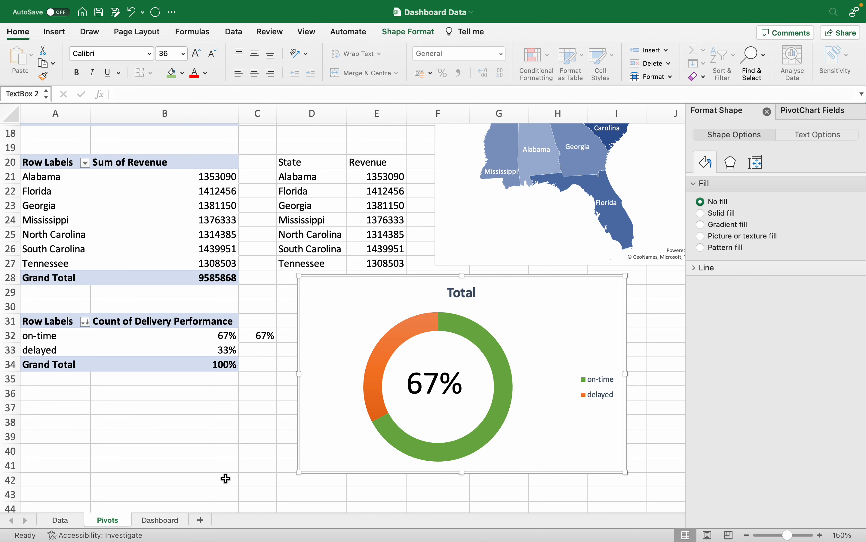
{"action": "left_click", "coordinate": [172, 520]}
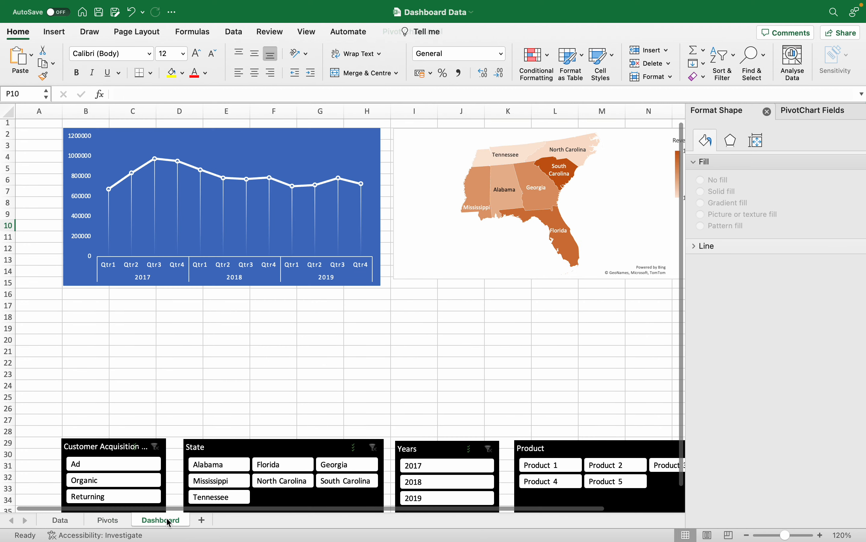
{"action": "right_click", "coordinate": [121, 309]}
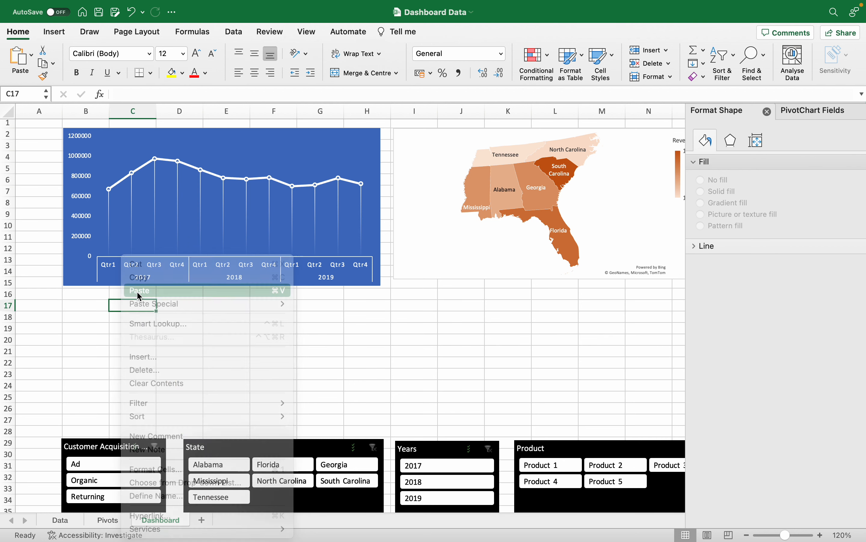
{"action": "left_click", "coordinate": [140, 291]}
{"action": "left_click_drag", "start_coordinate": [370, 457], "coordinate": [356, 440]}
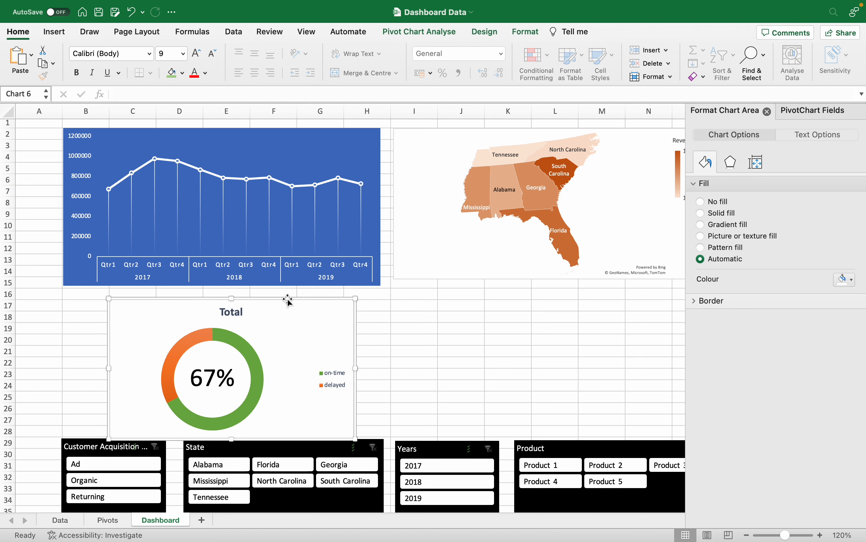
{"action": "left_click_drag", "start_coordinate": [288, 300], "coordinate": [243, 290]}
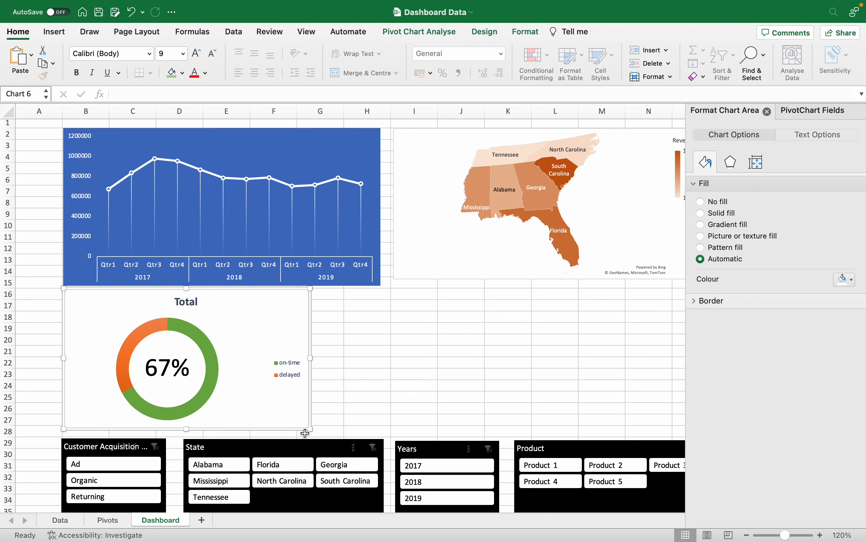
Test how the dashboard charts respond to single states such as Alabama, Mississippi, Georgia and Tennessee, and clear the State filter.
{"action": "left_click", "coordinate": [210, 466]}
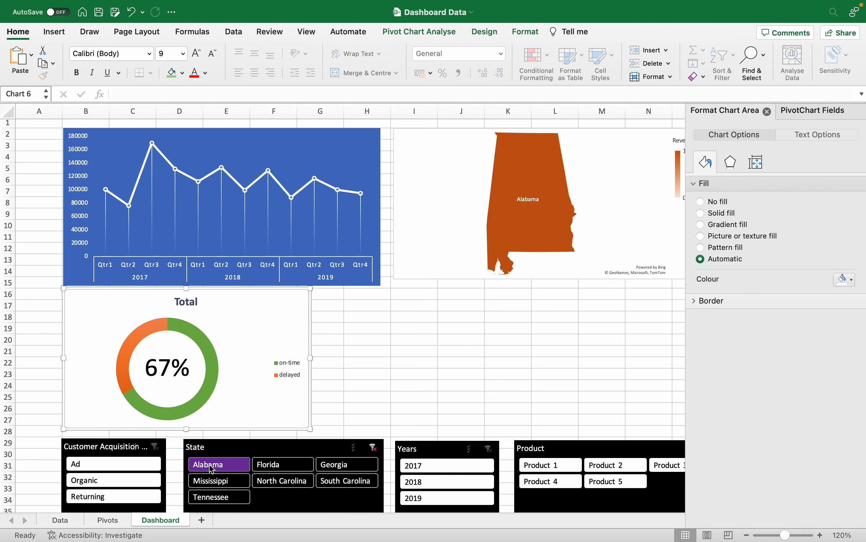
{"action": "left_click", "coordinate": [212, 481]}
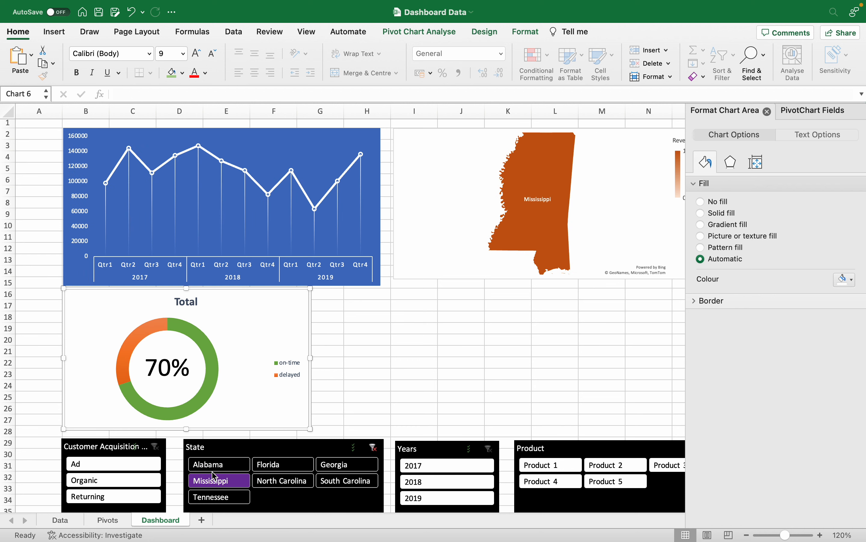
{"action": "left_click", "coordinate": [217, 500]}
{"action": "left_click", "coordinate": [275, 466]}
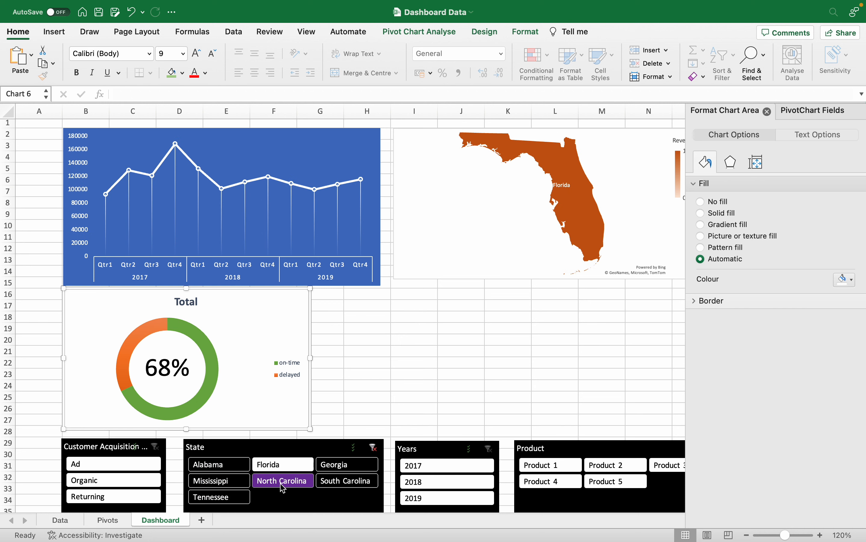
{"action": "left_click", "coordinate": [282, 481]}
{"action": "left_click", "coordinate": [346, 464]}
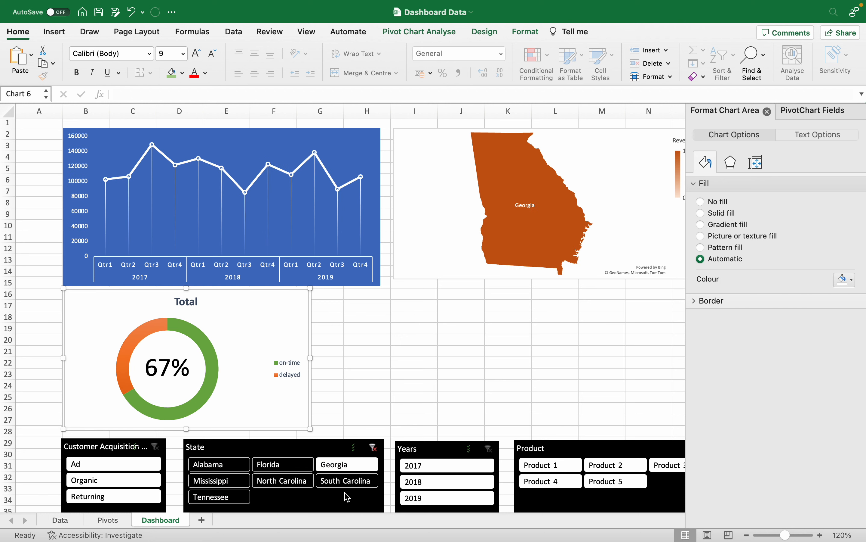
{"action": "left_click", "coordinate": [220, 480]}
{"action": "left_click", "coordinate": [216, 496]}
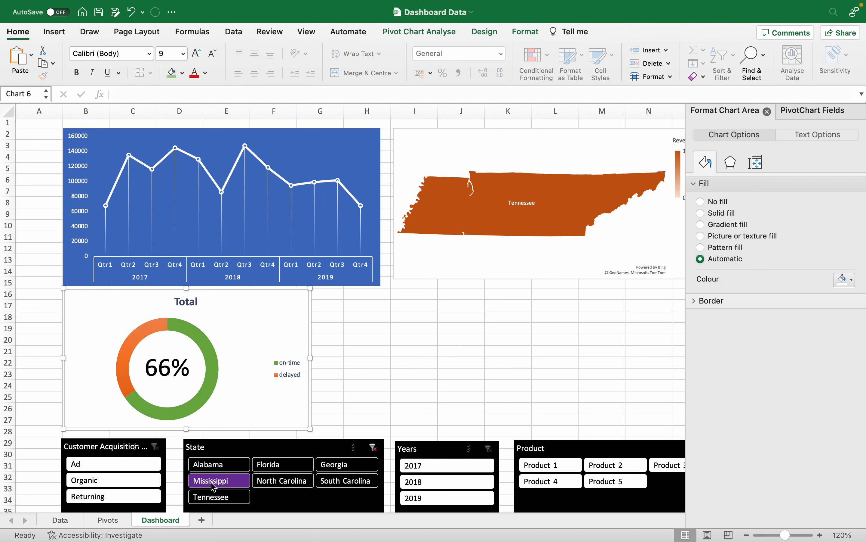
{"action": "left_click", "coordinate": [215, 498]}
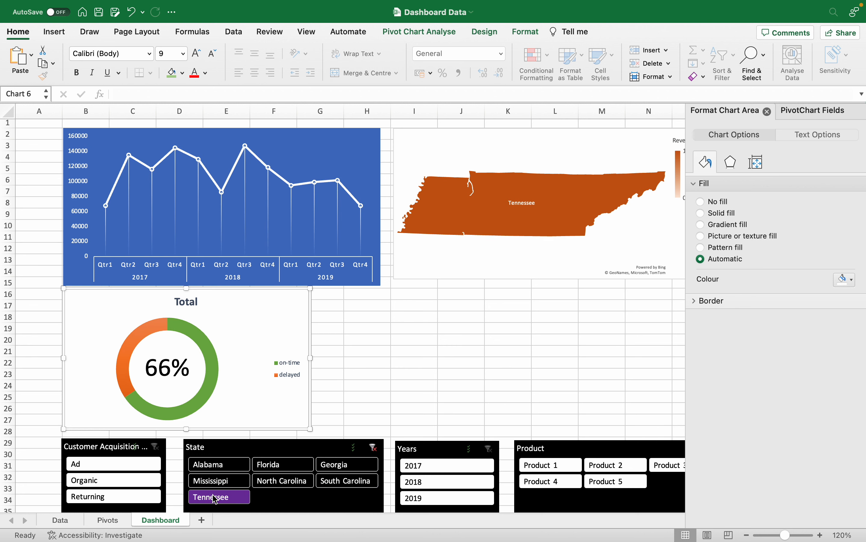
{"action": "left_click", "coordinate": [216, 481]}
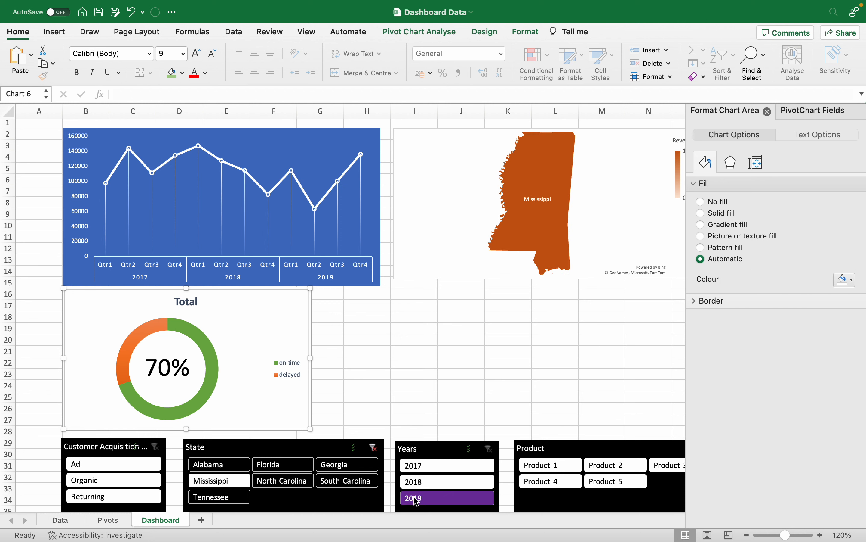
{"action": "left_click", "coordinate": [373, 447]}
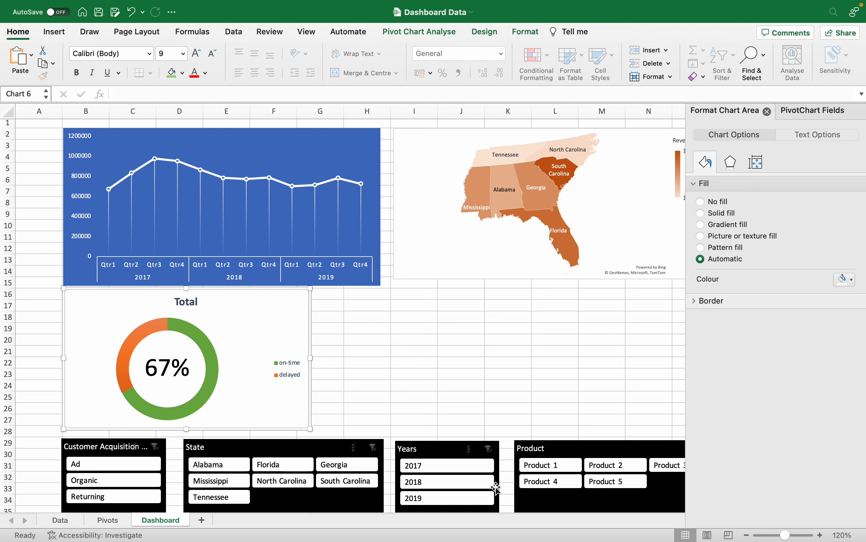
Try the different years in the Years slicer, and filter the dashboard to 2017, Florida and Product 1.
{"action": "left_click", "coordinate": [432, 484]}
{"action": "left_click", "coordinate": [443, 498]}
{"action": "left_click", "coordinate": [446, 465]}
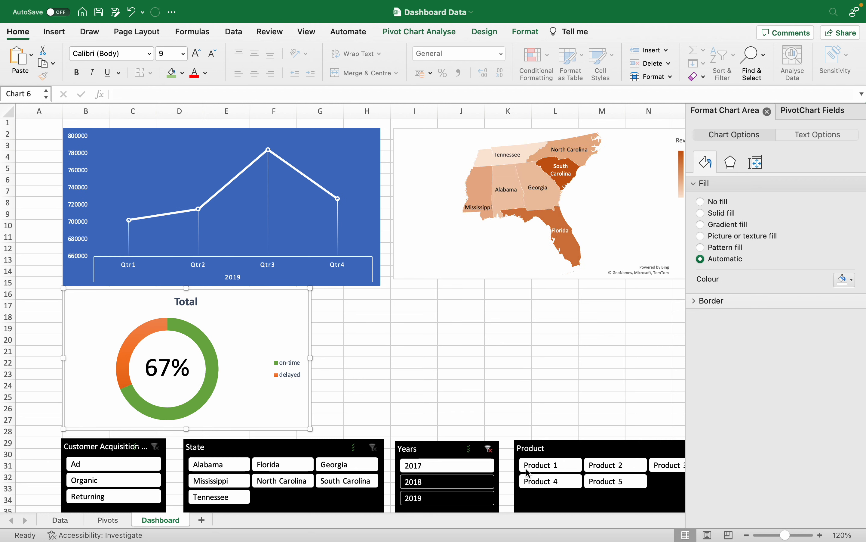
{"action": "left_click", "coordinate": [285, 466]}
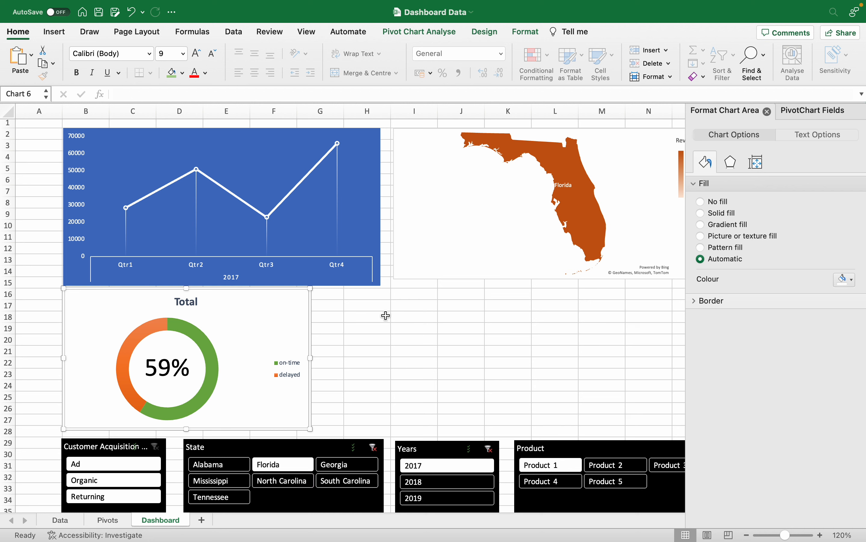
{"action": "key", "text": "super+shift+5"}
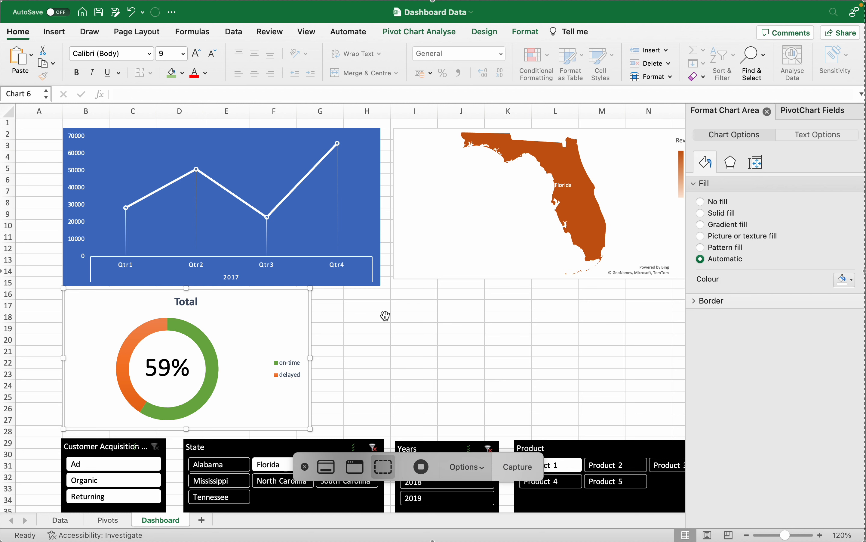